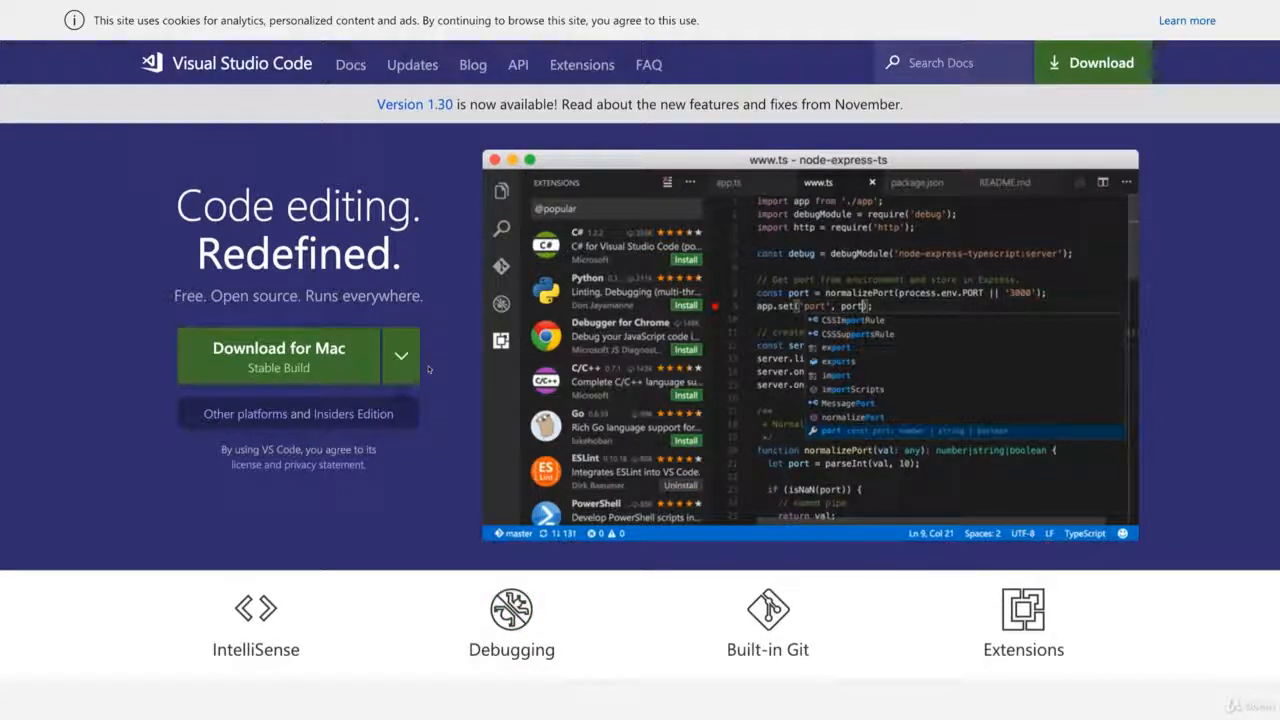
Step: Show the Visual Studio Code download options for macOS, Windows and Linux, and close the list again
click(415, 373)
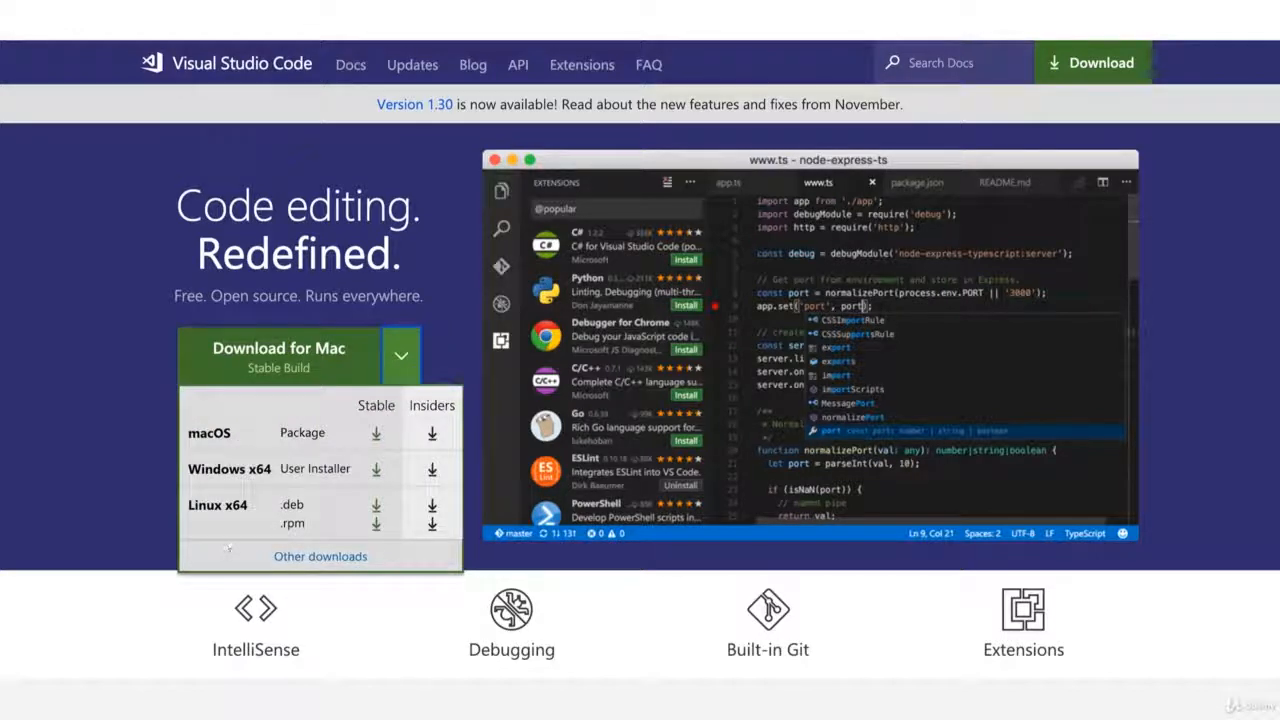
click(400, 345)
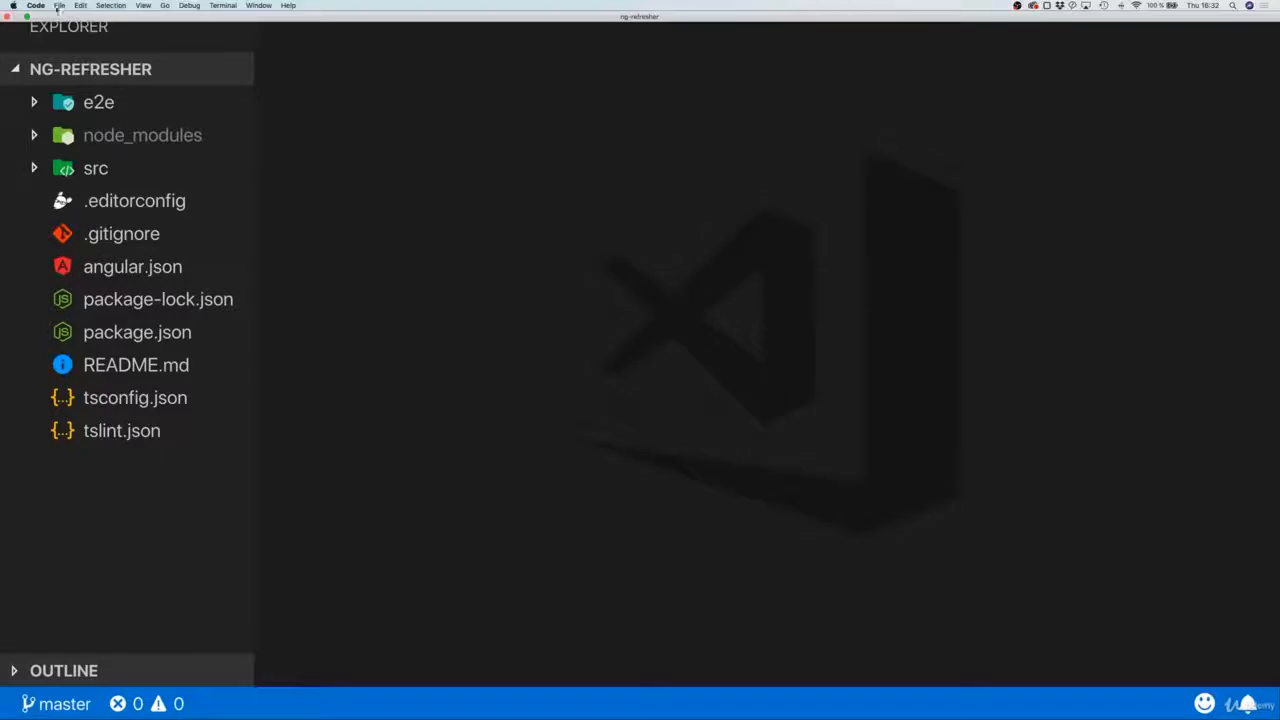
click(60, 5)
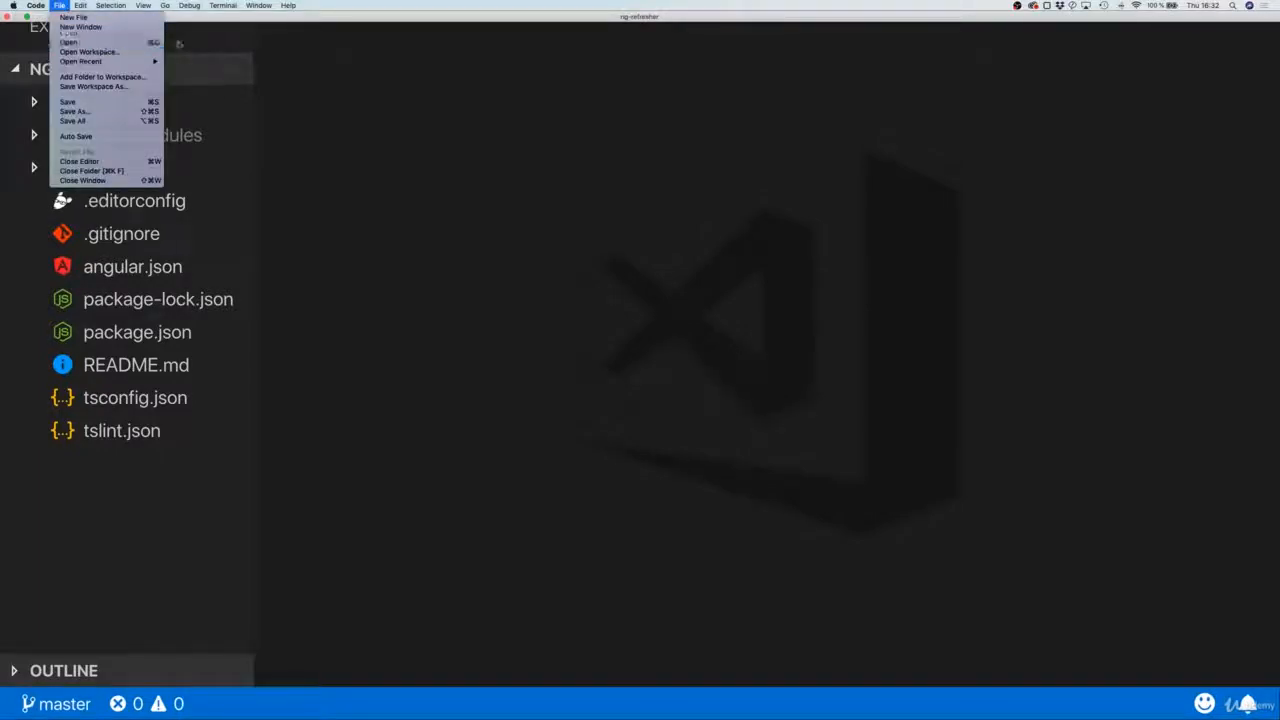
click(148, 43)
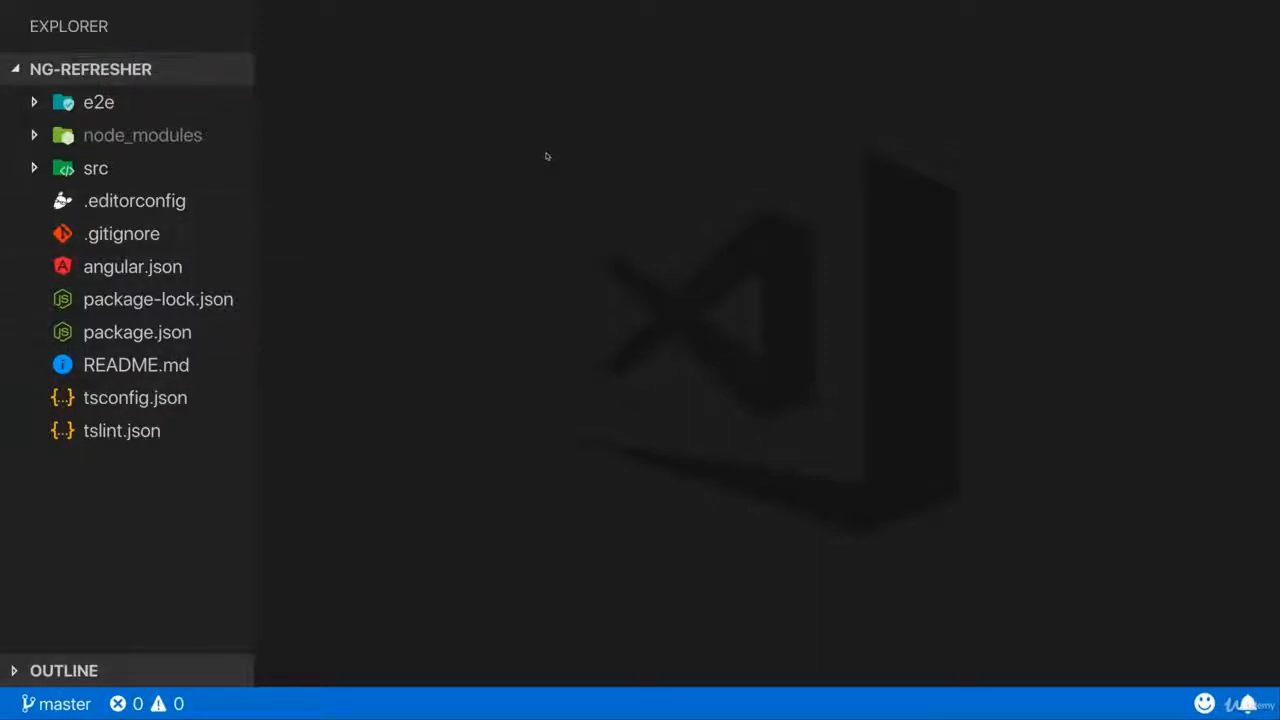
Step: Find the Color Theme preference by searching the commands for "theme" and set it to Dark+ (default dark)
key(super+shift+p)
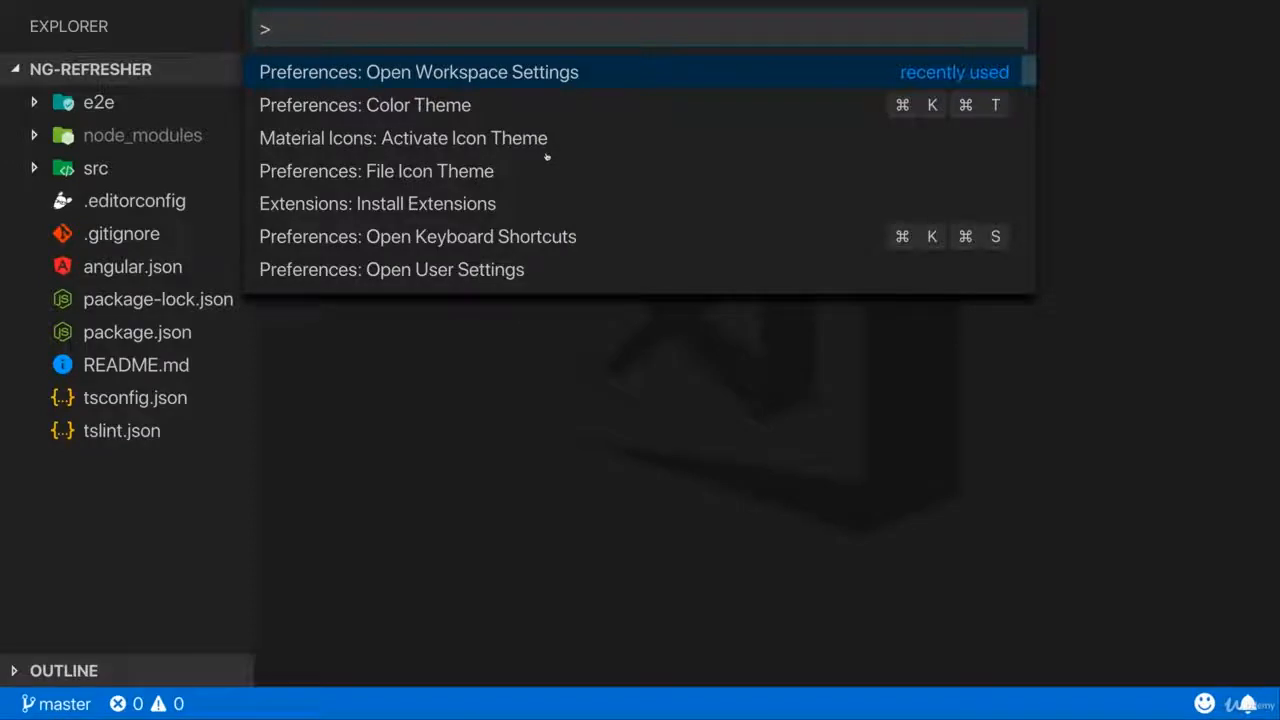
text(theme)
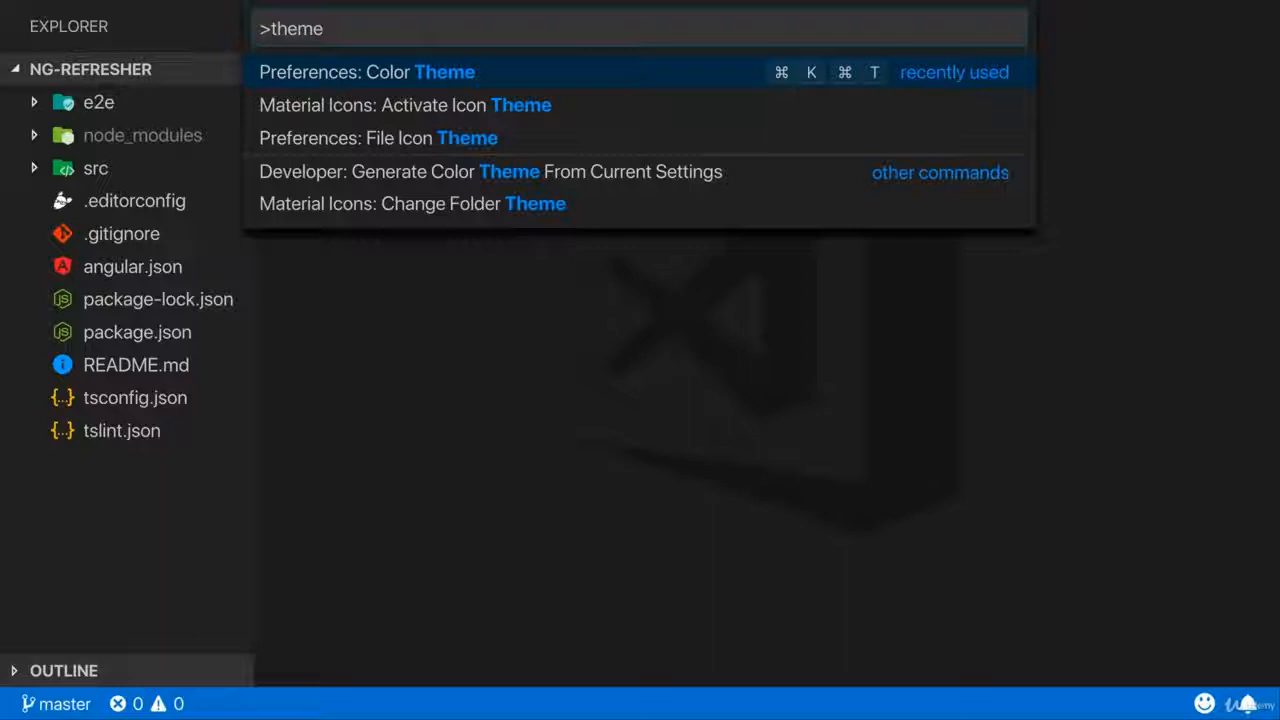
key(Return)
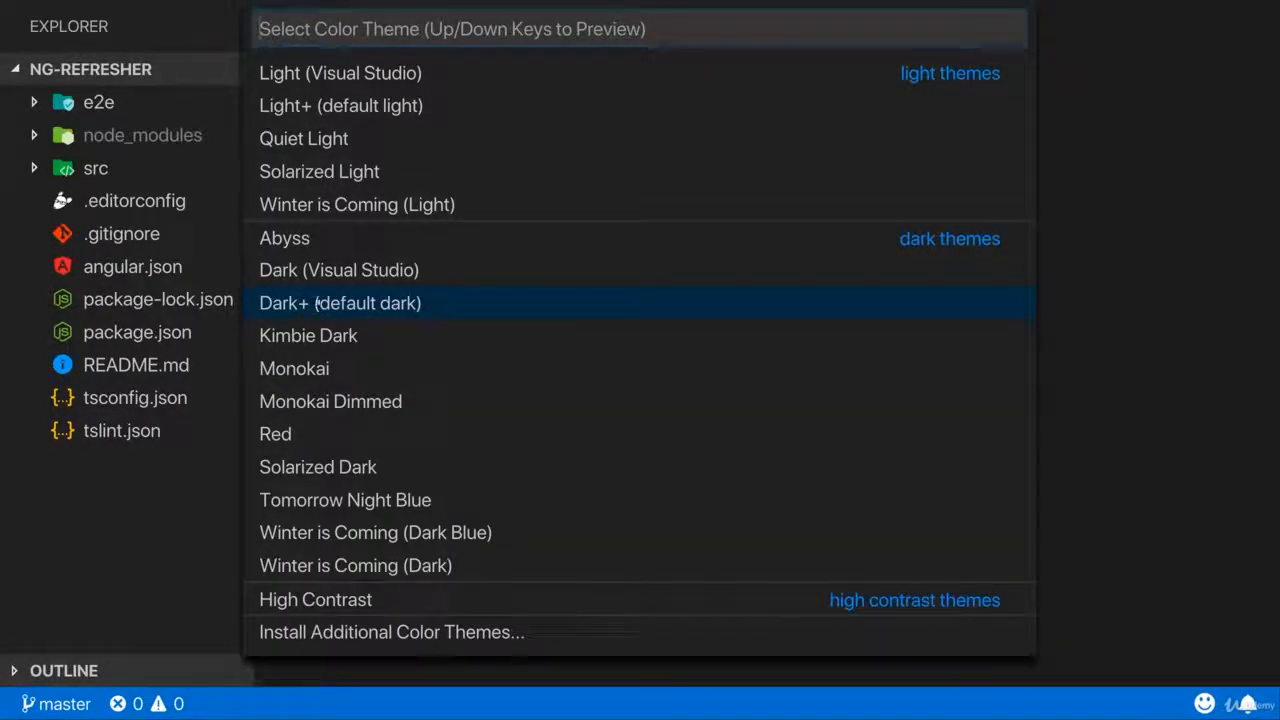
click(337, 307)
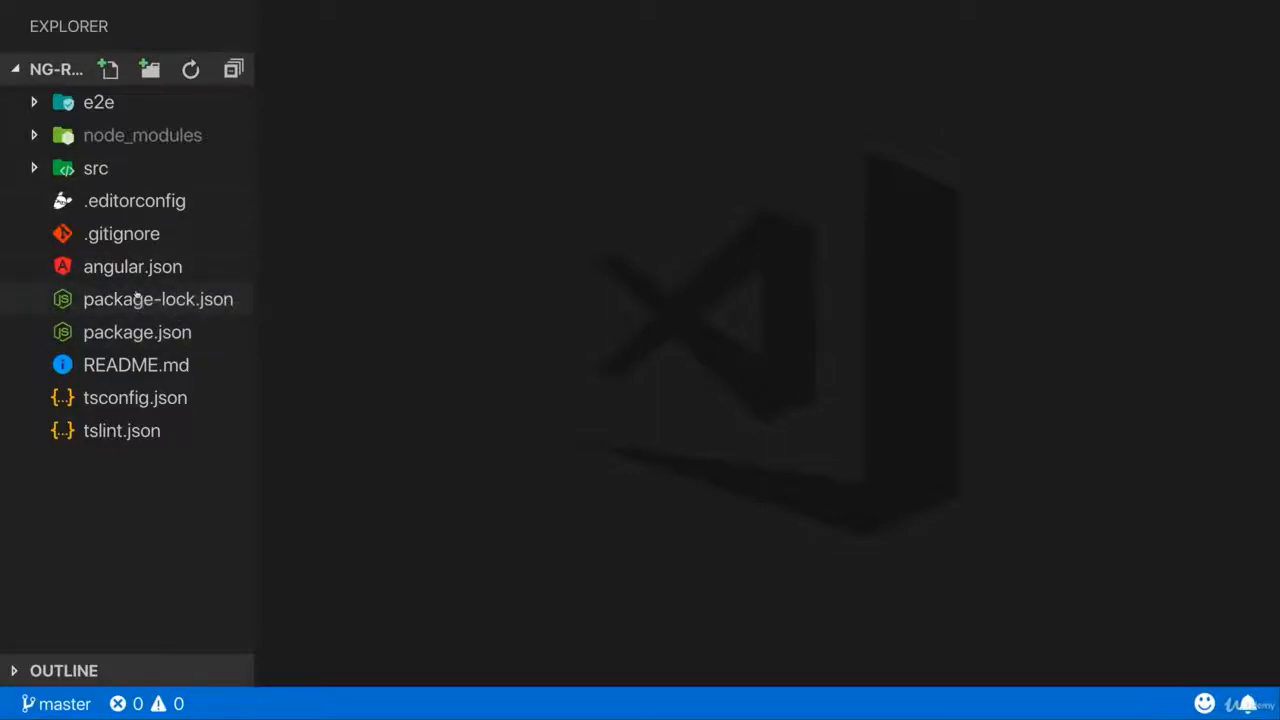
Step: Search the extensions for "material icon" and open the details of the Material Icon Theme extension
key(super+shift+x)
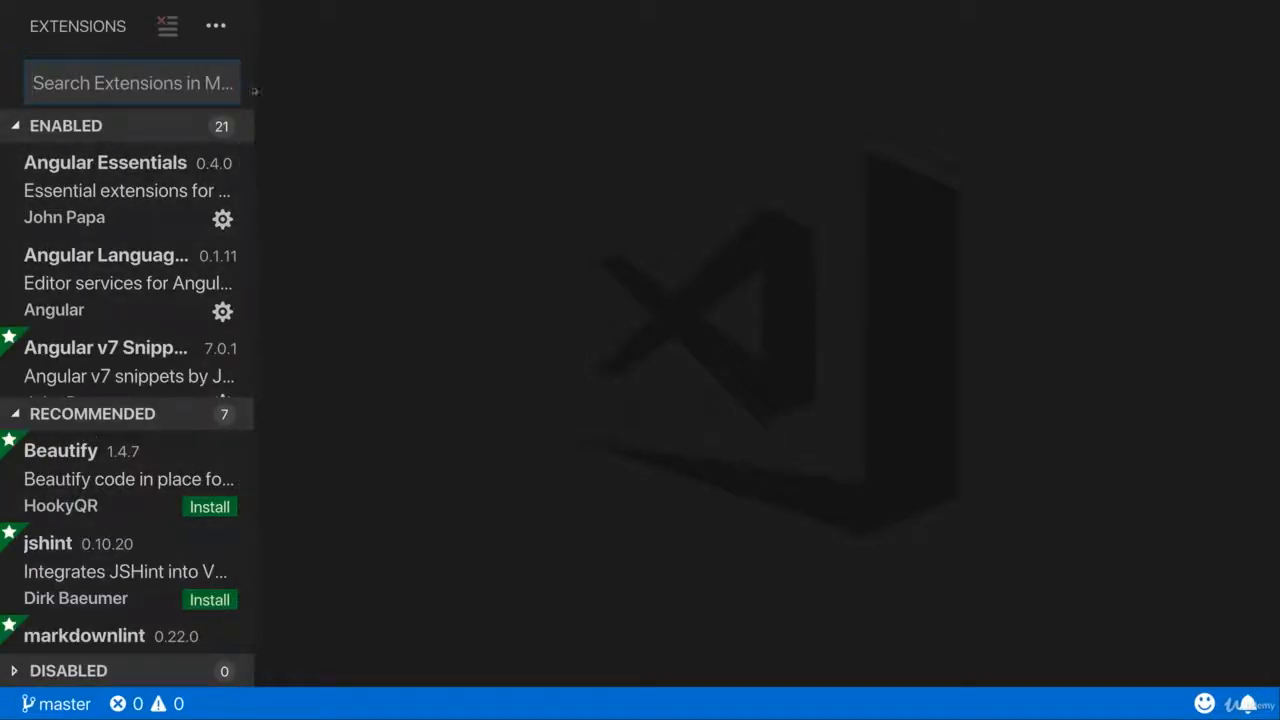
click(141, 5)
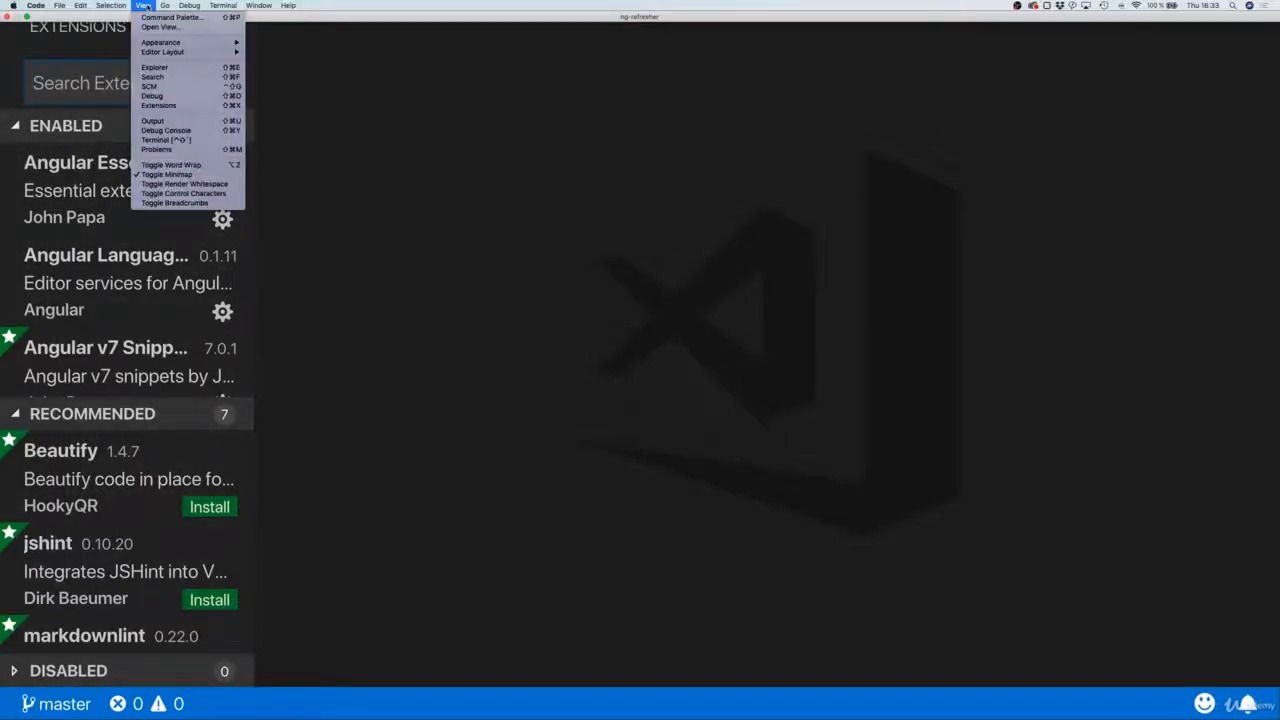
click(173, 106)
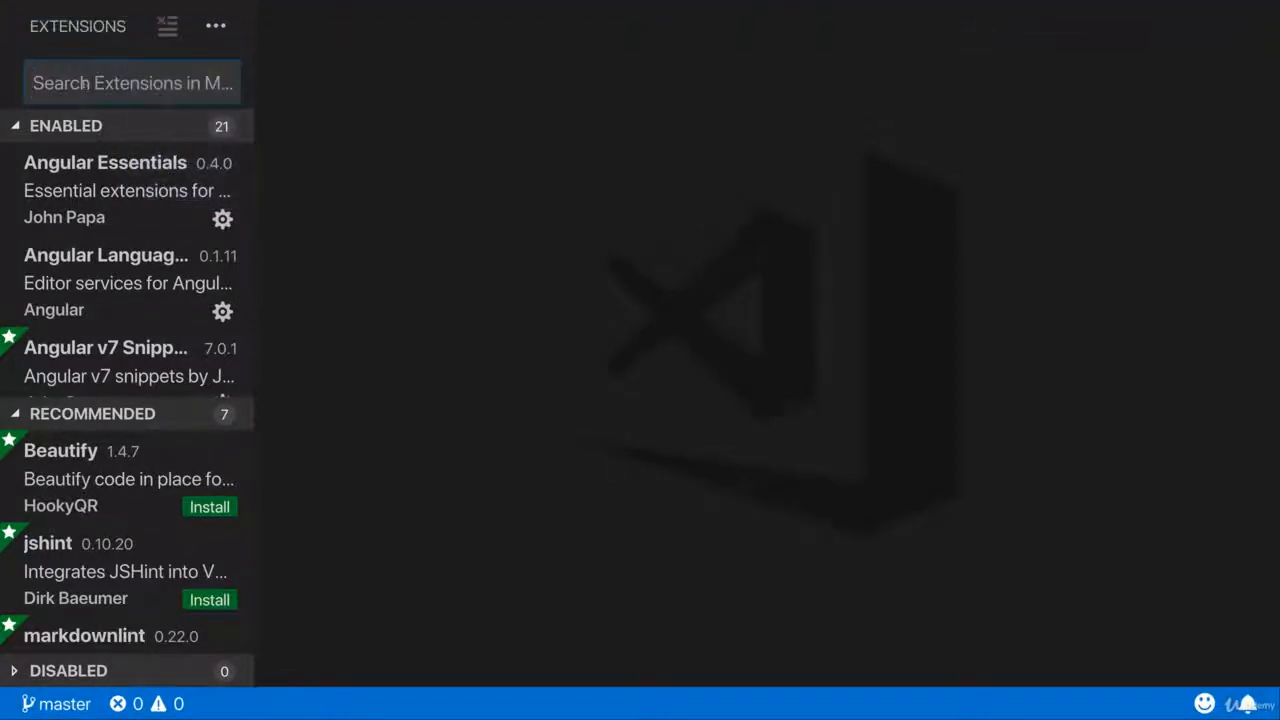
text(material icon)
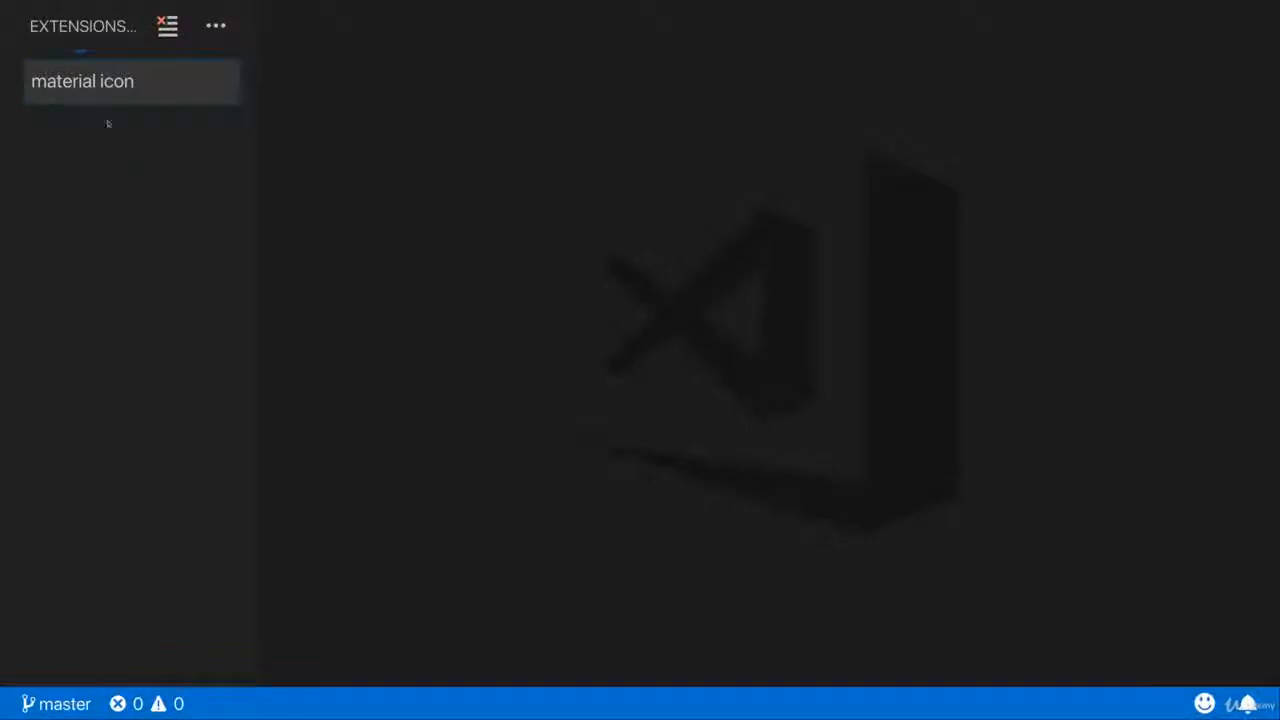
click(155, 155)
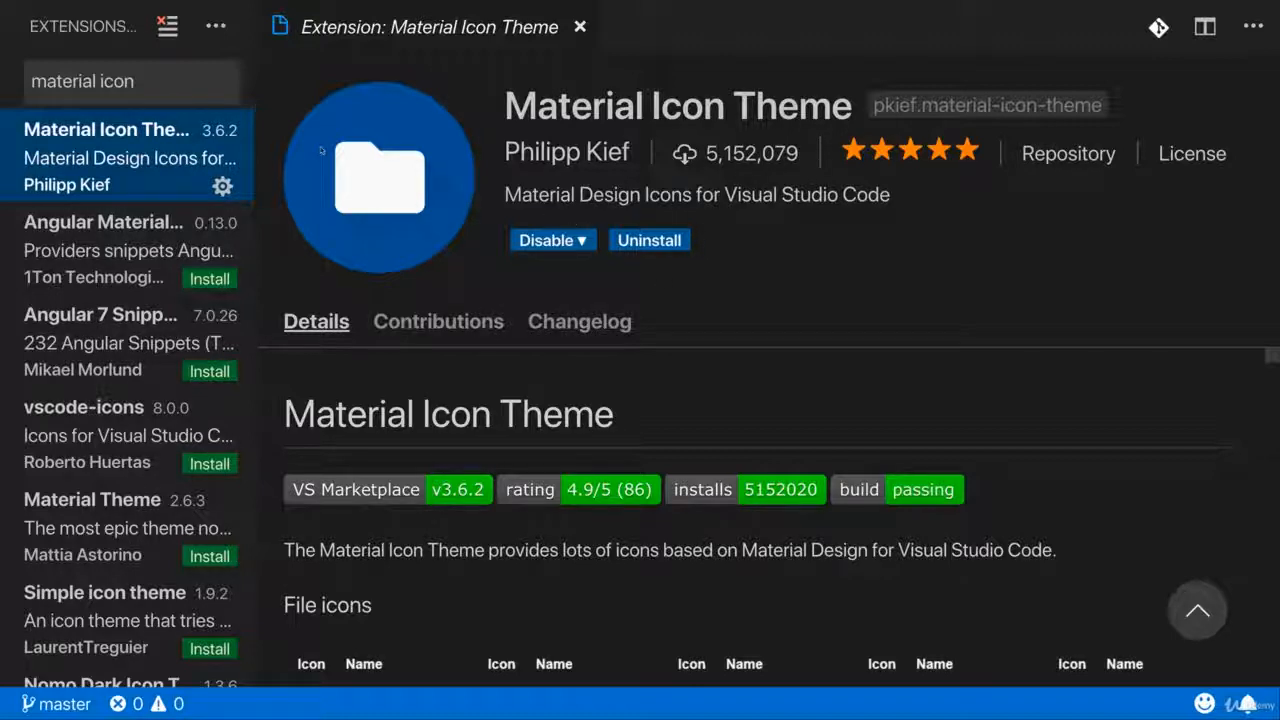
Step: Search the extensions for "angular essentials" and open the details of the Angular Essentials extension pack
click(180, 81)
text(angular essentials)
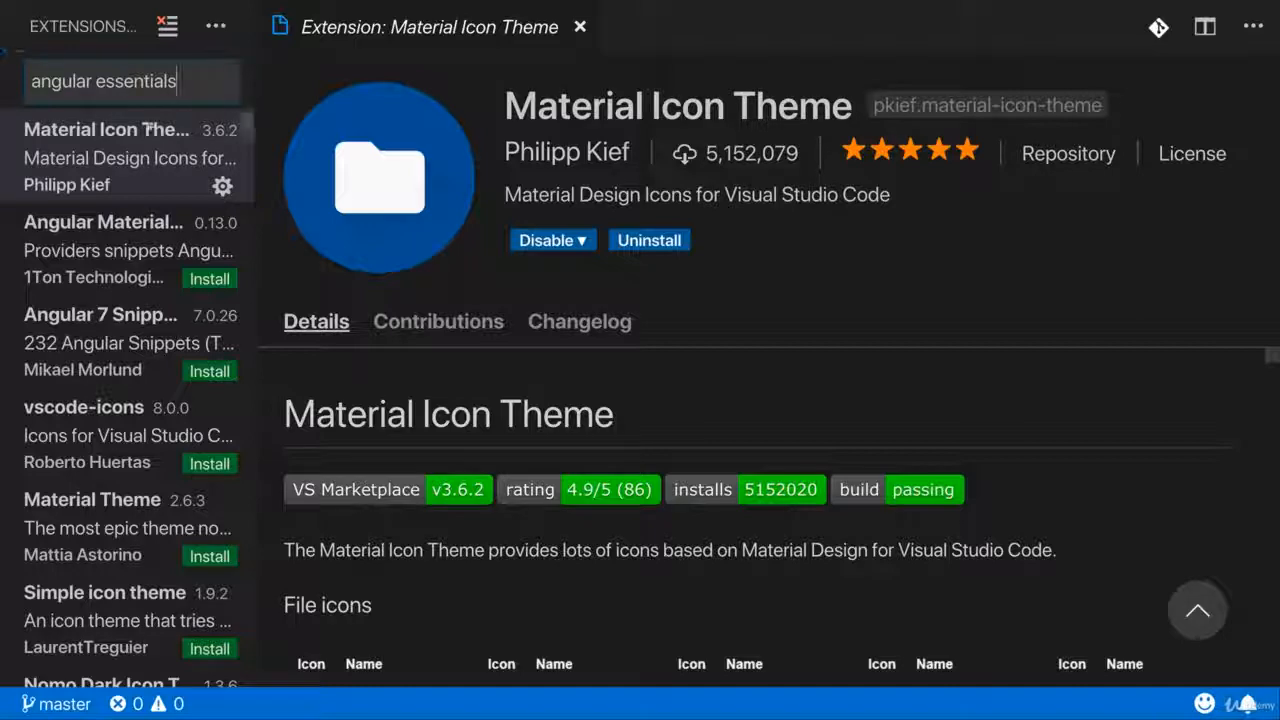
click(159, 157)
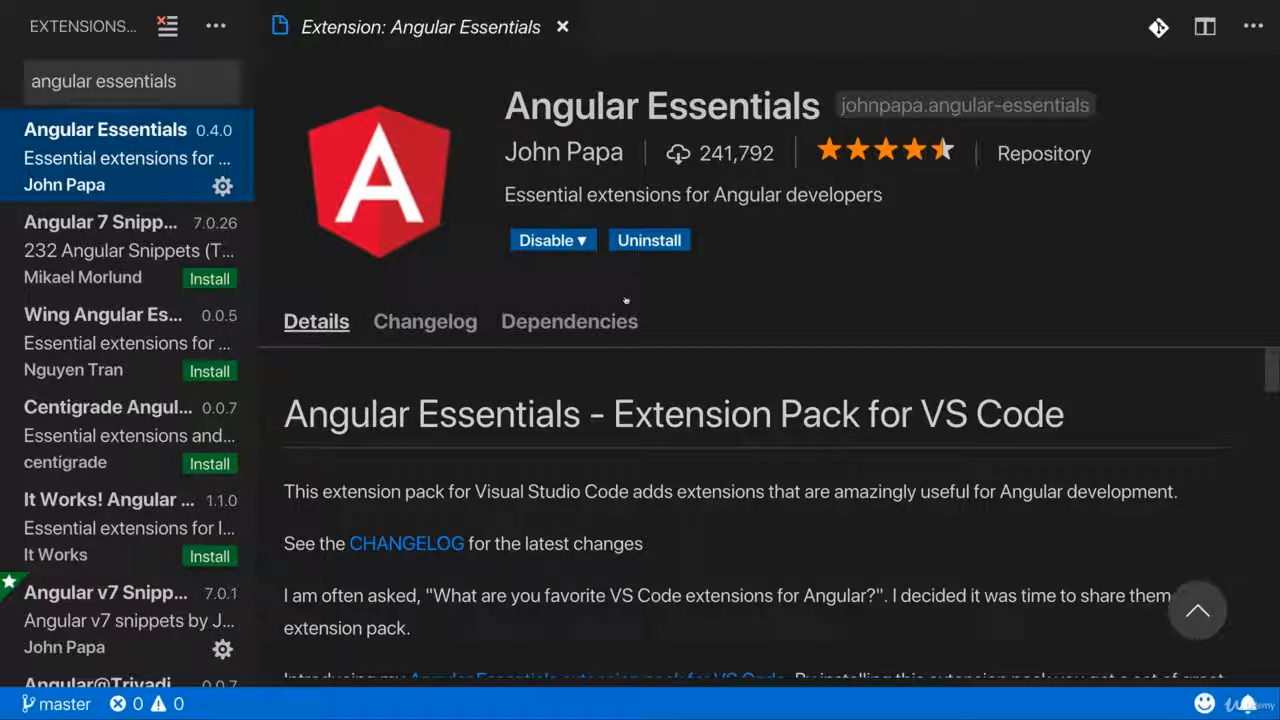
Step: Return to the project's file explorer and close the Angular Essentials extension page
mouse_move(258, 3)
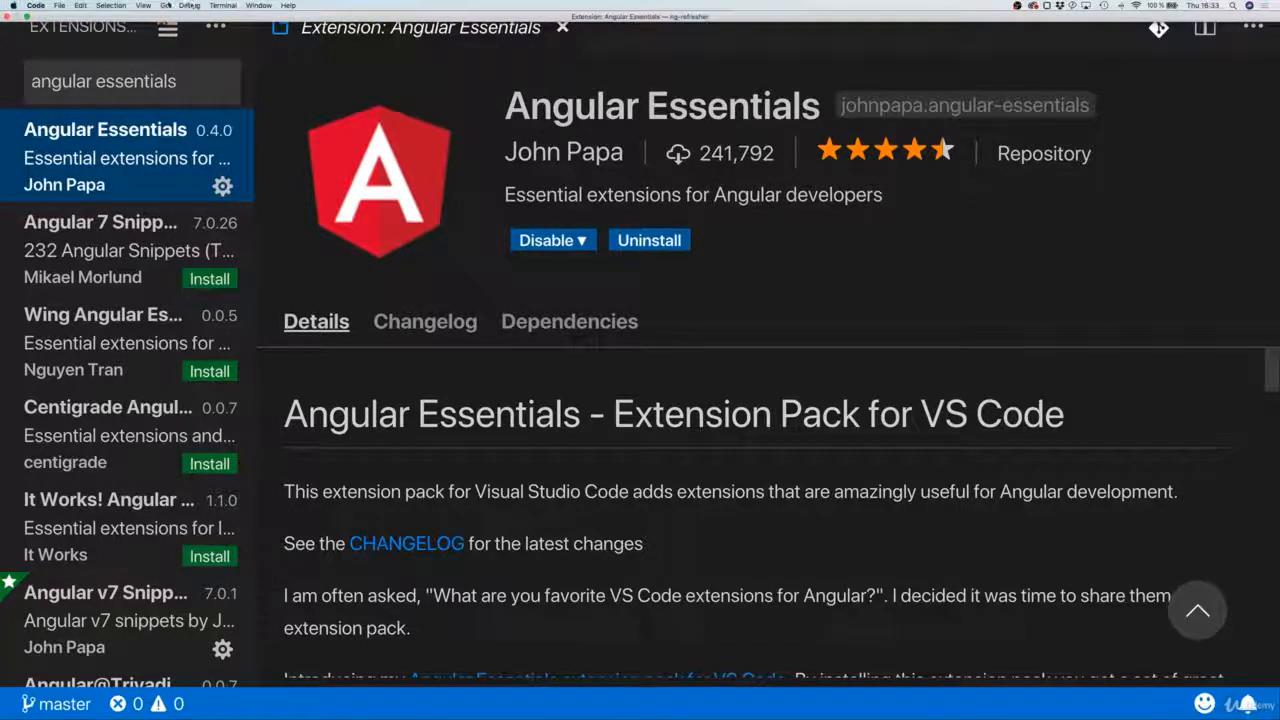
click(143, 5)
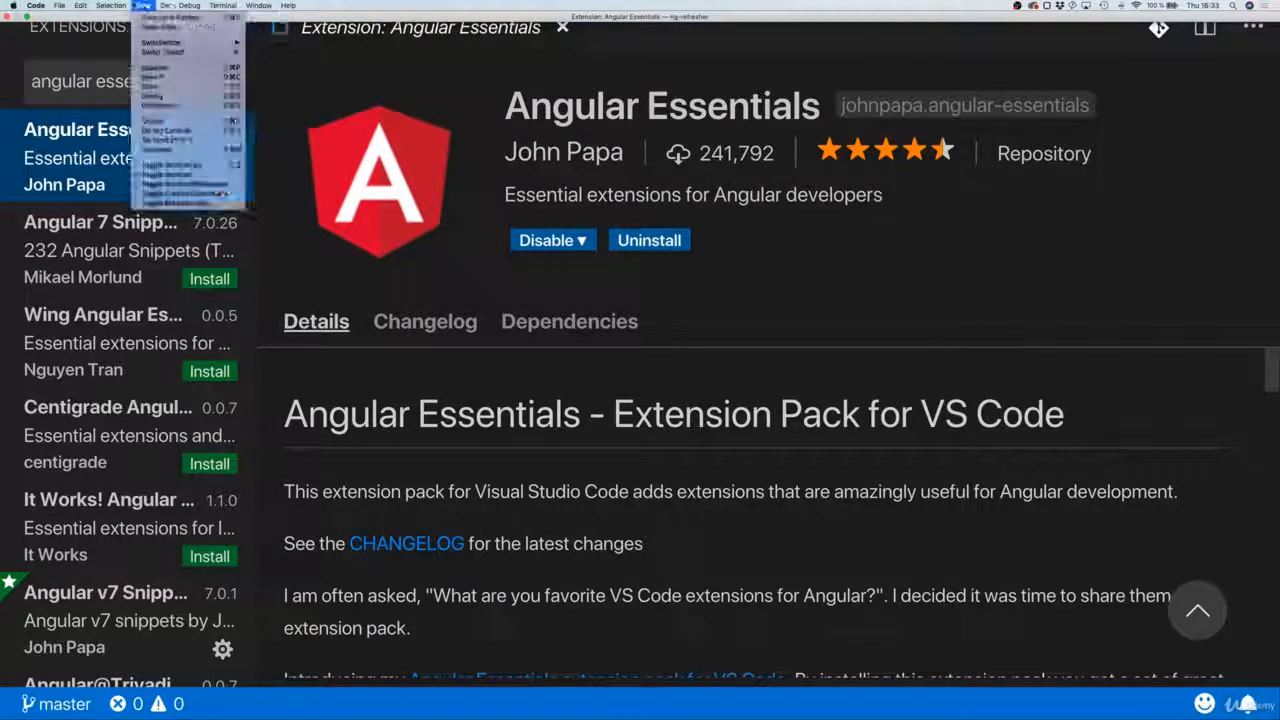
click(191, 68)
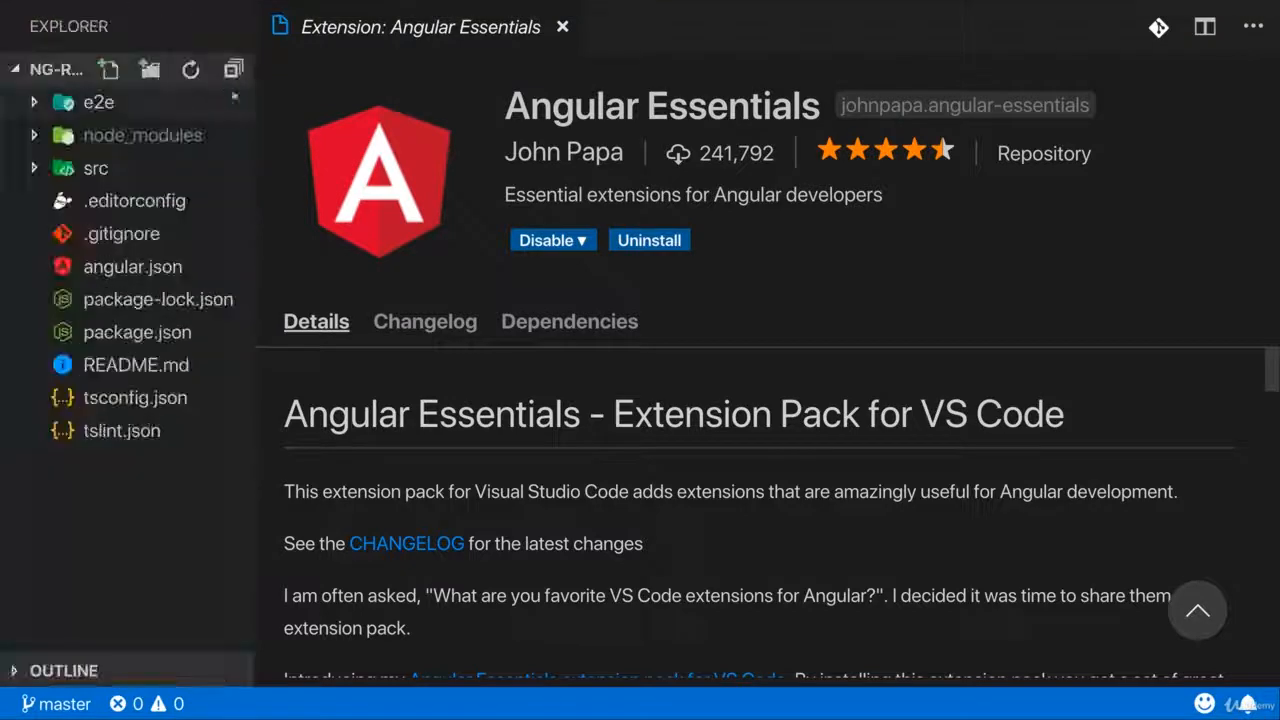
key(super+w)
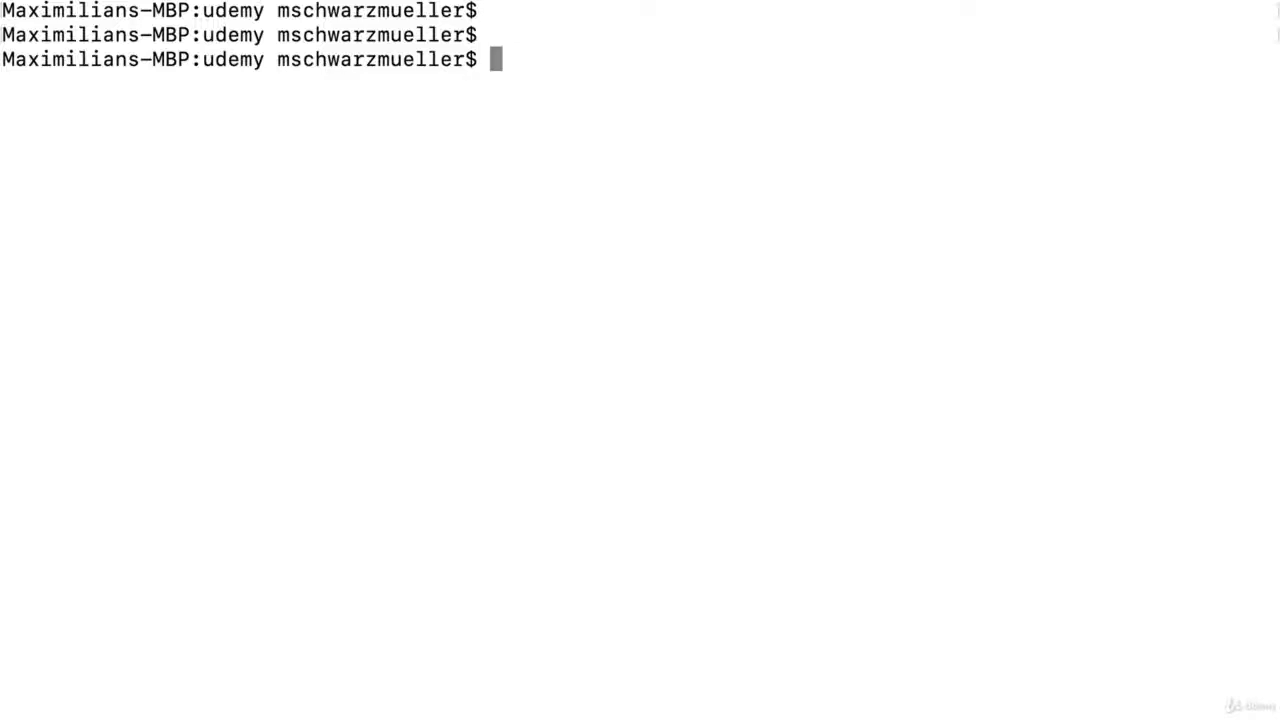
Step: In the system terminal, change to the ng-refresher folder and enter the command ng serve without running it
text(cd ng-ref)
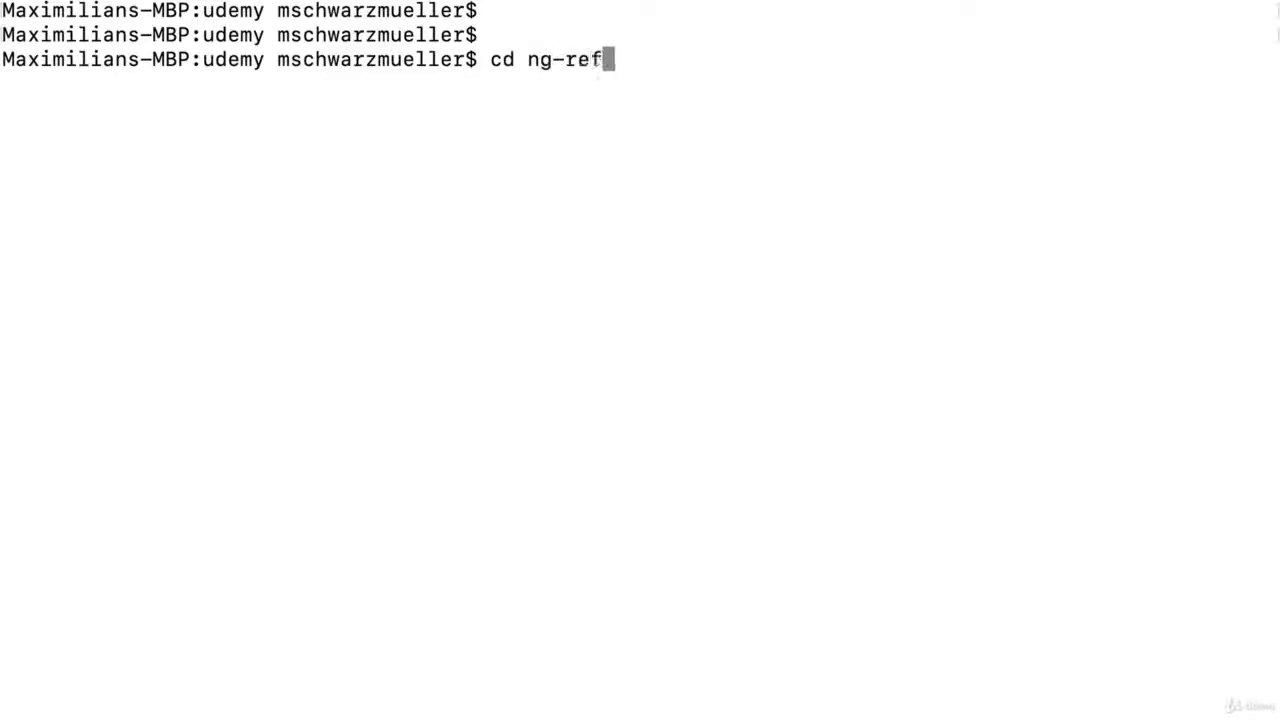
key(Tab)
key(Return)
text(ng serv)
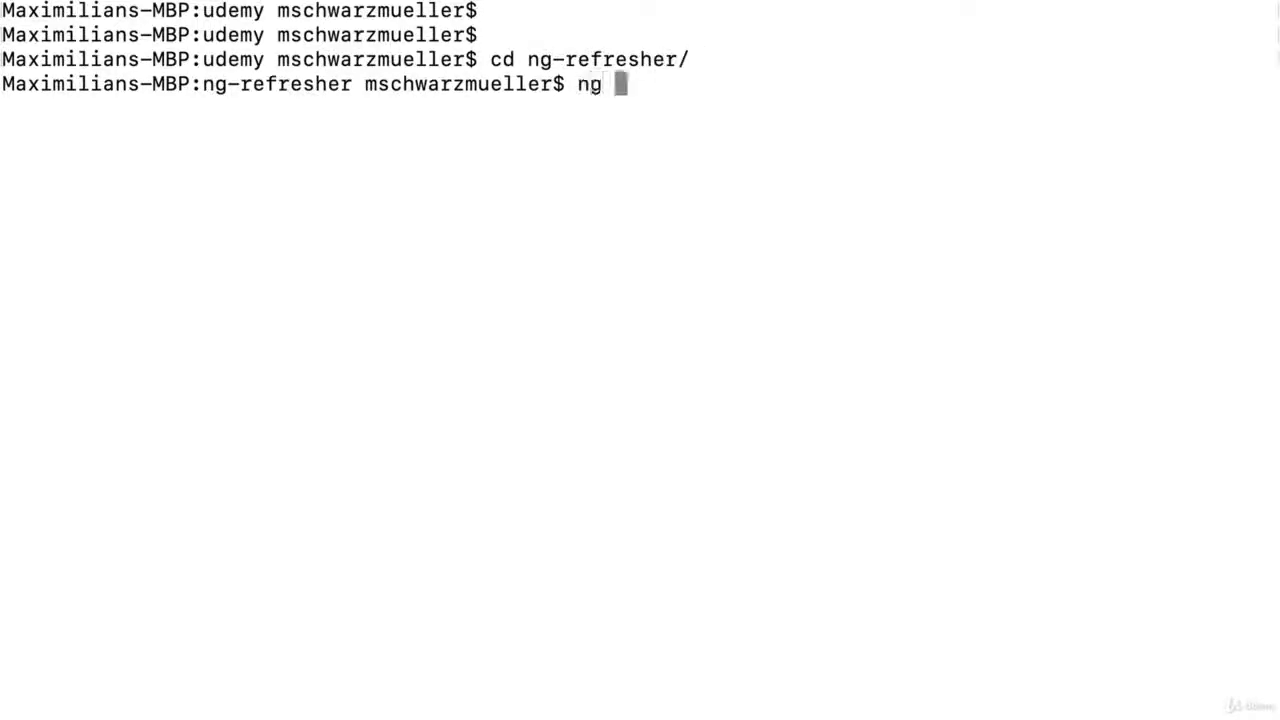
text(e)
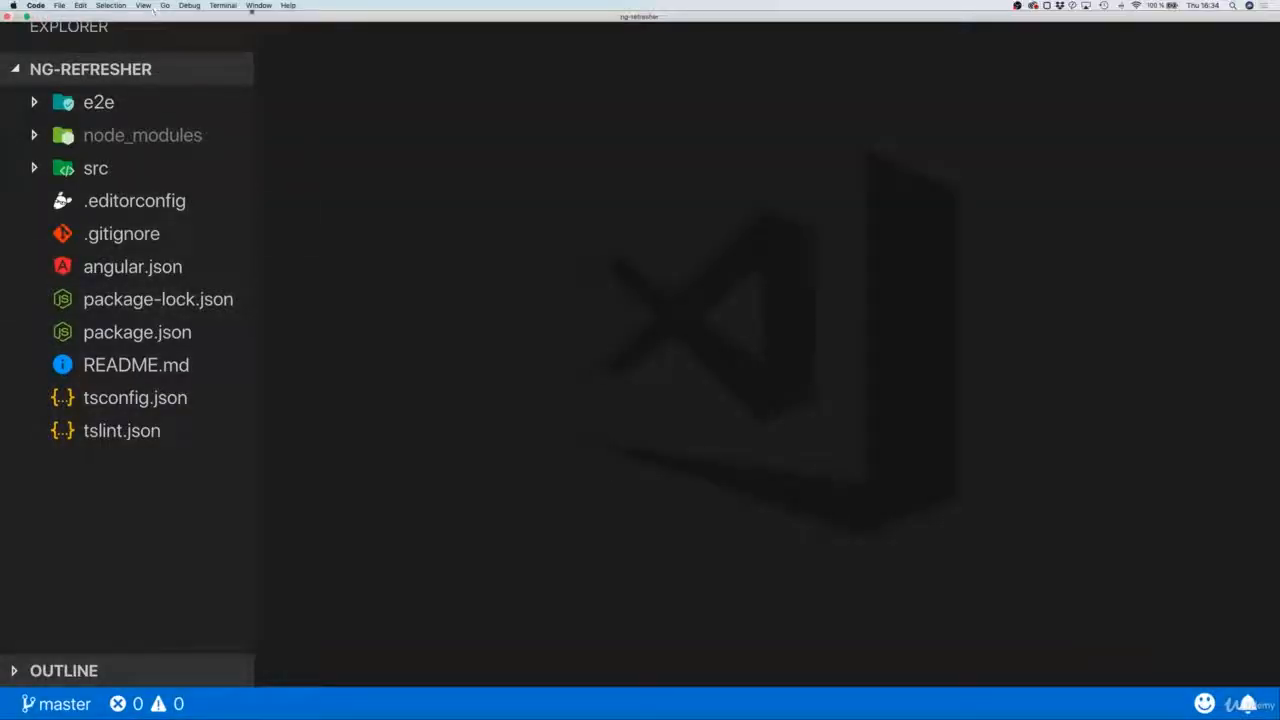
Step: Open a new integrated terminal in the ng-refresher project, clear its output and run ng serve
click(222, 5)
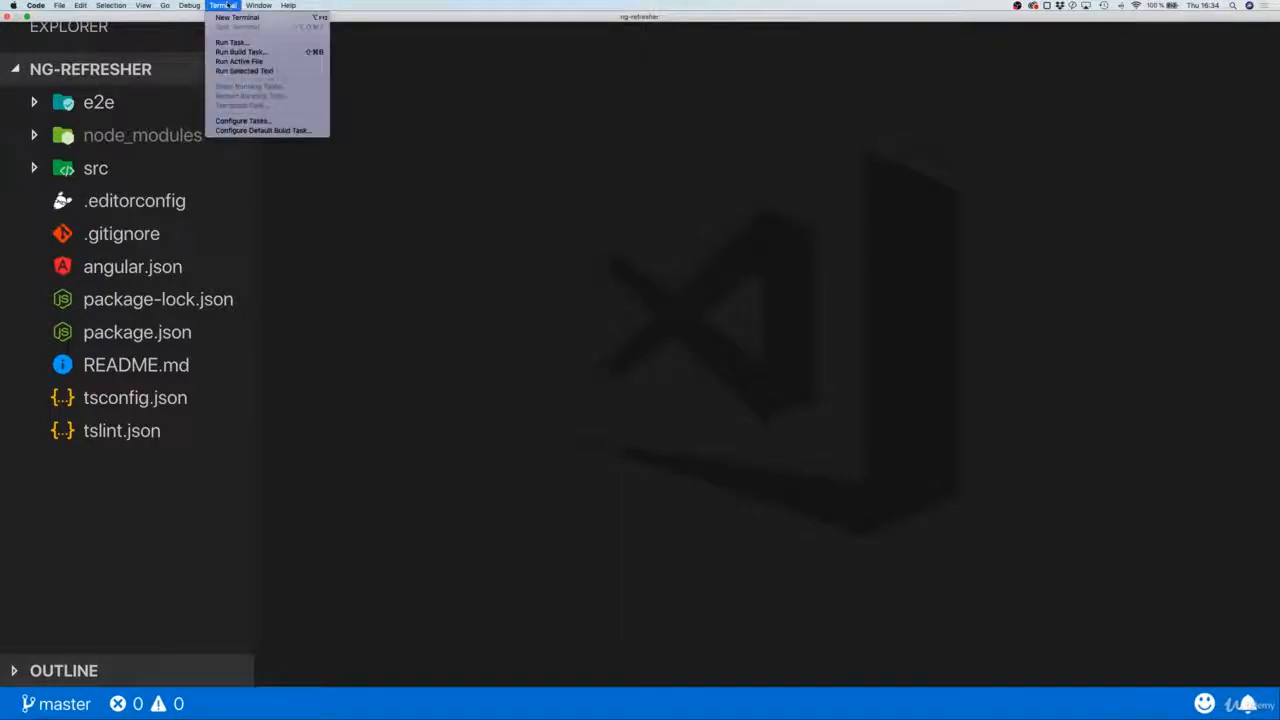
click(237, 17)
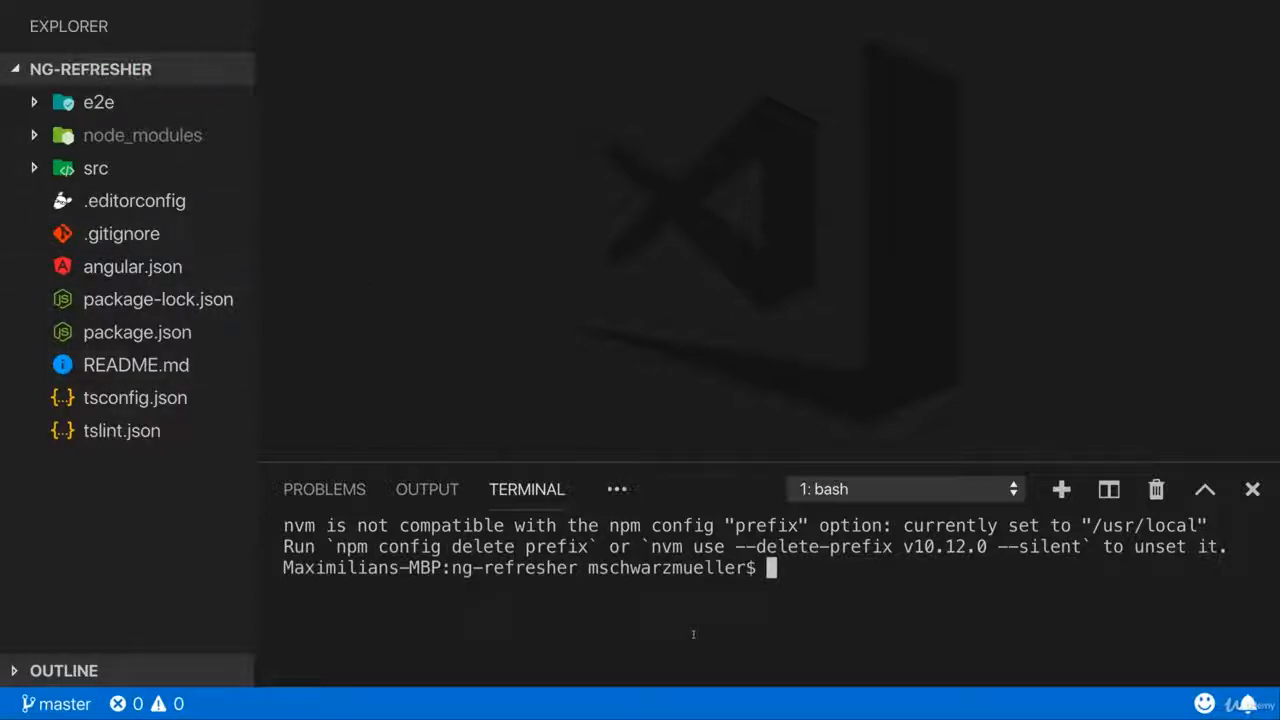
key(super+k)
key(Return)
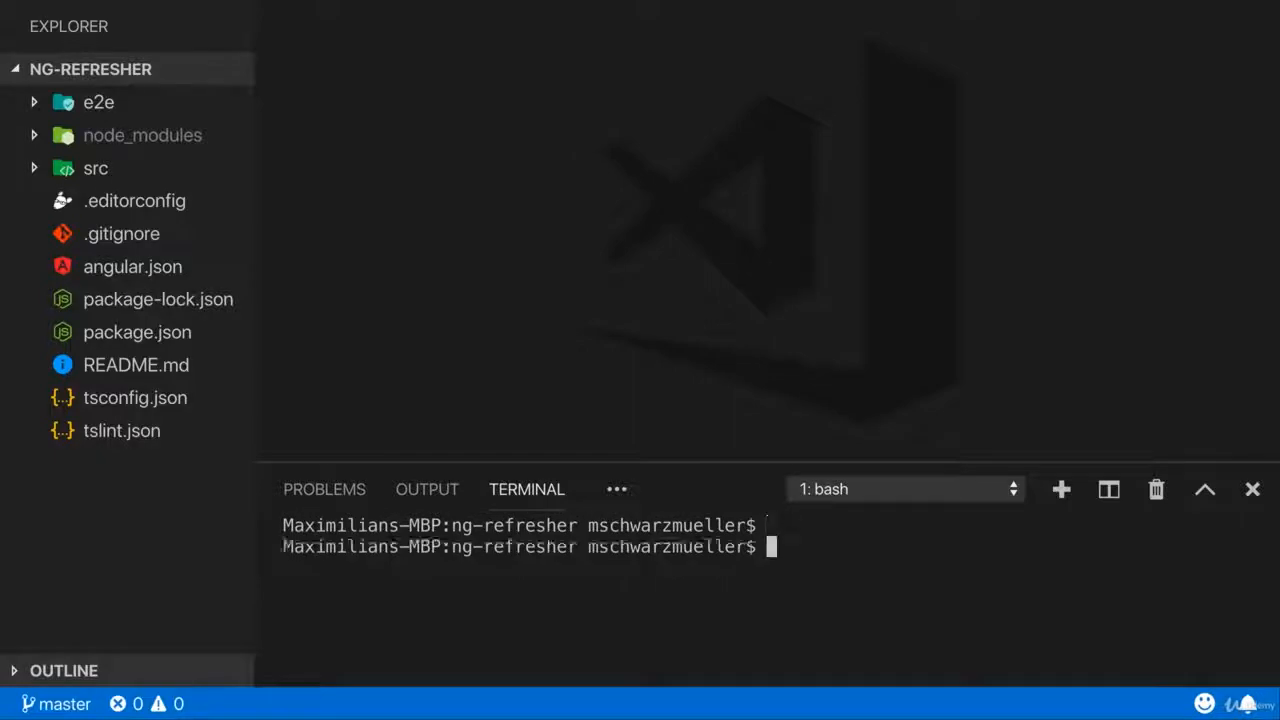
text(ng serve)
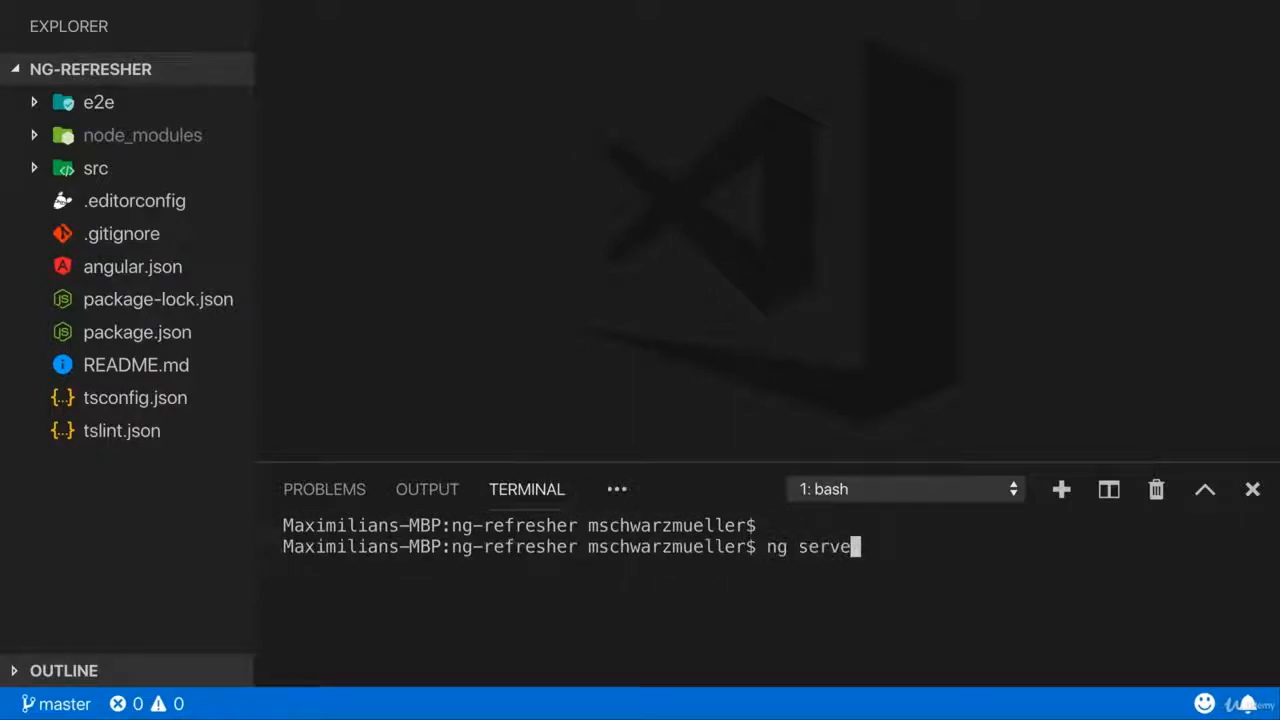
key(Return)
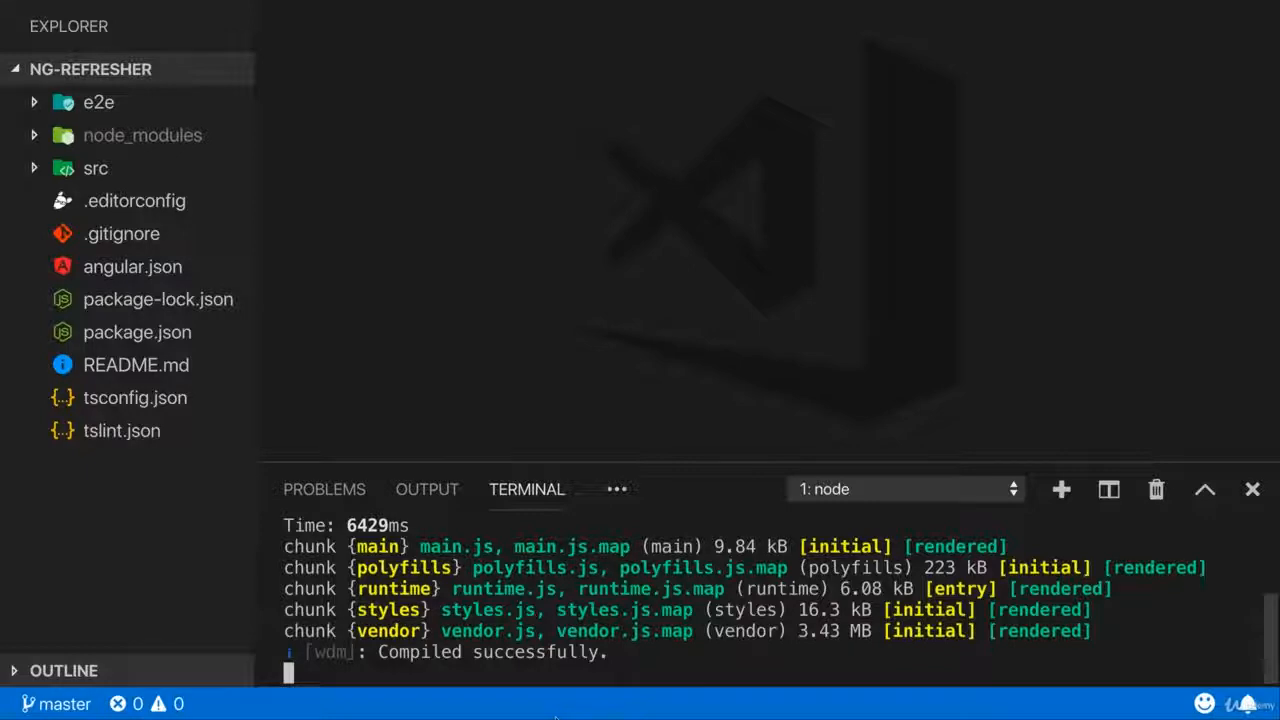
Step: Open the served app at localhost:4200 in the browser, view its start page and return to the code editor
scroll(548, 651, up, 5)
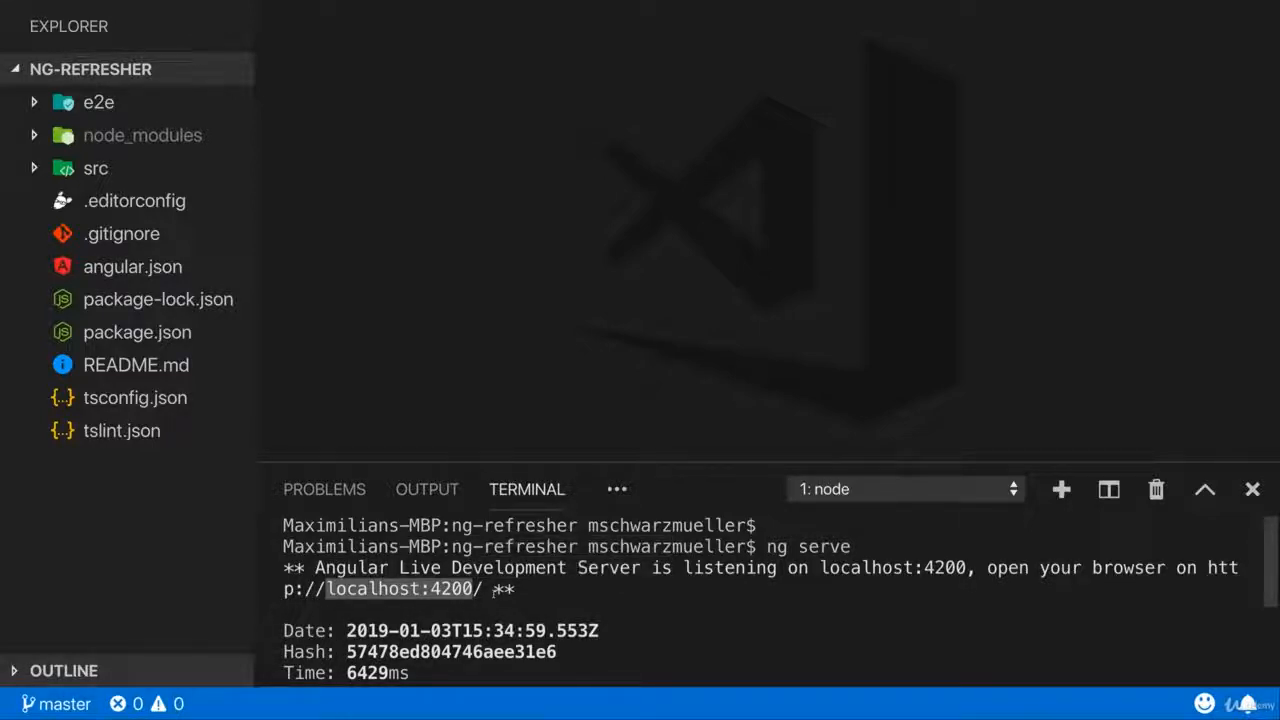
super+click(494, 590)
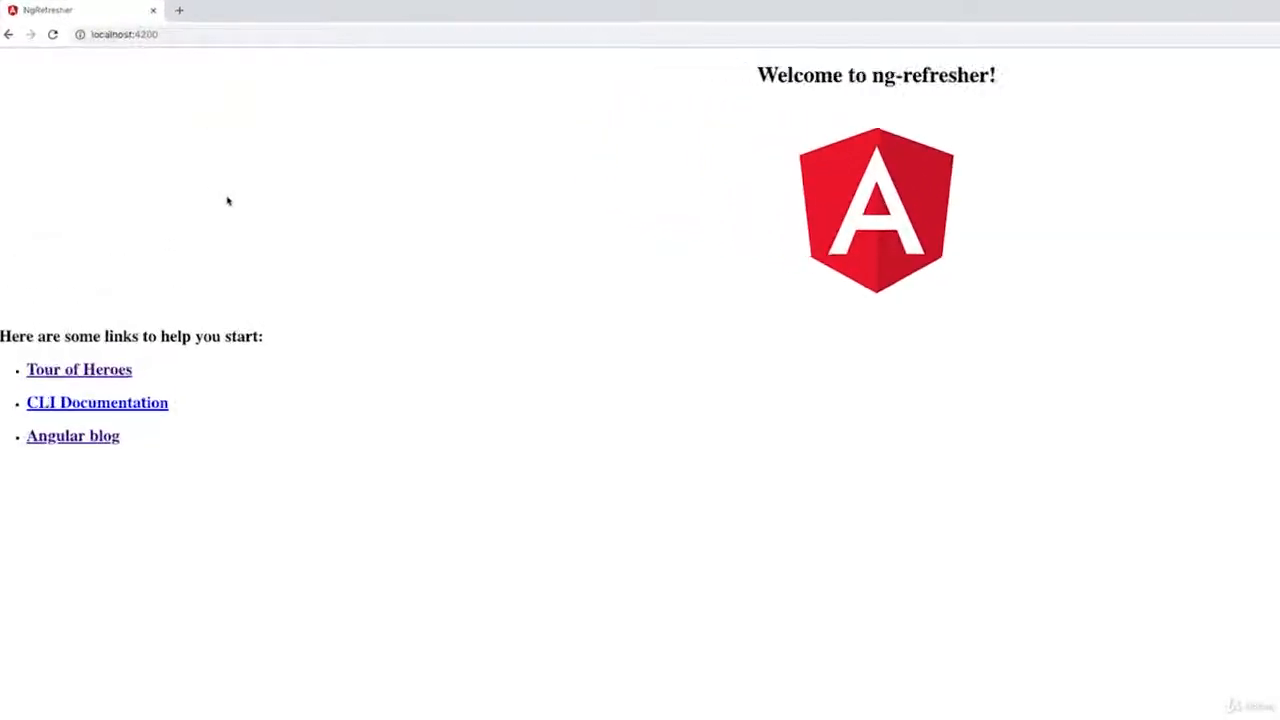
key(super+equal)
key(super+equal)
key(super+equal)
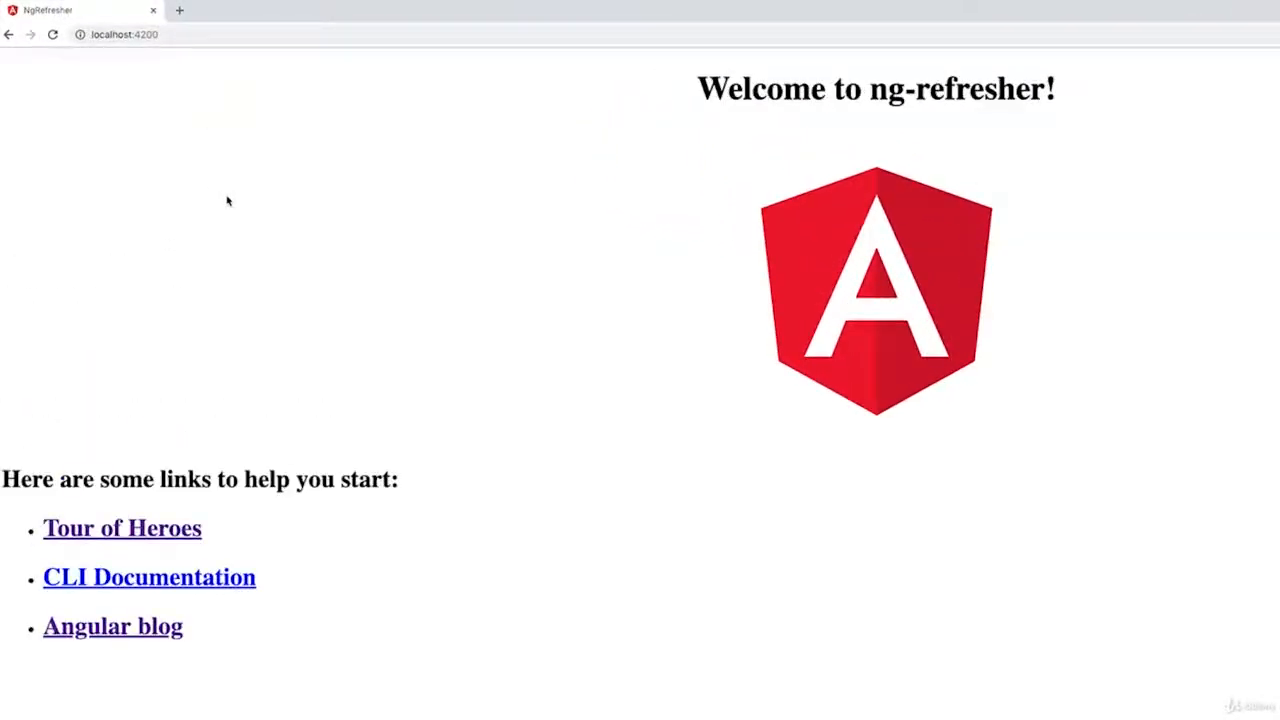
key(super+minus)
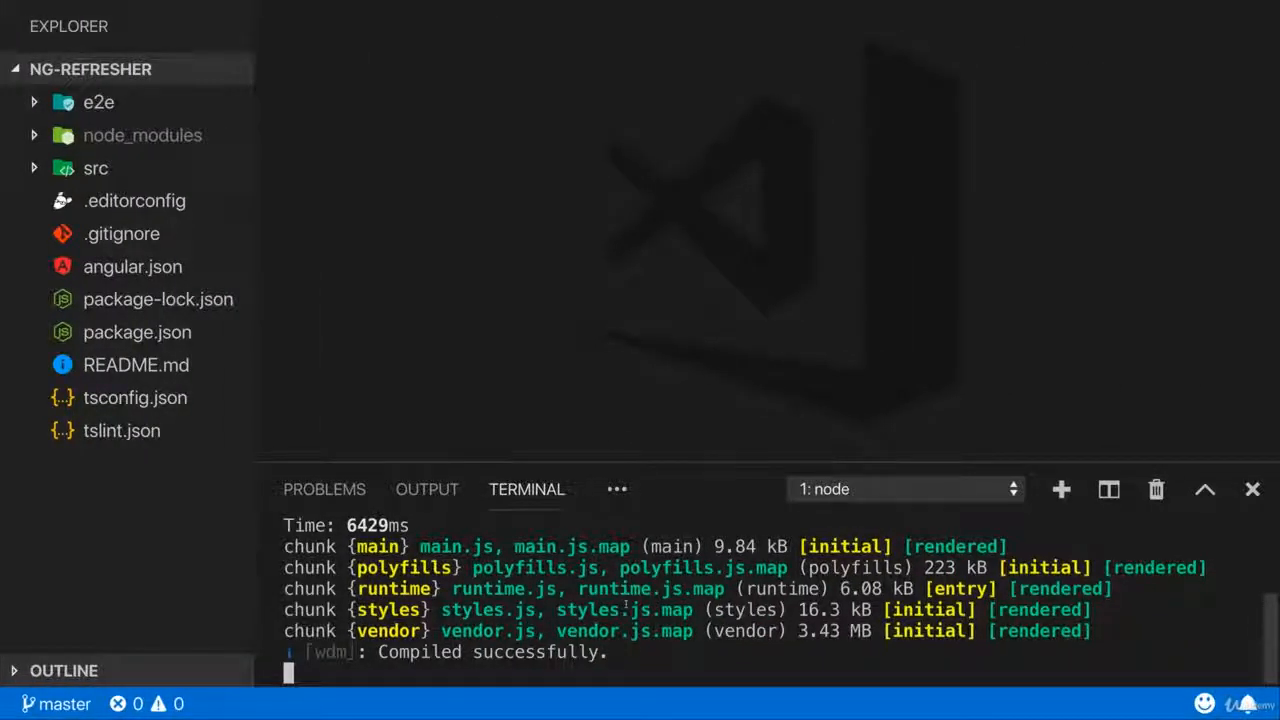
key(ctrl+Left)
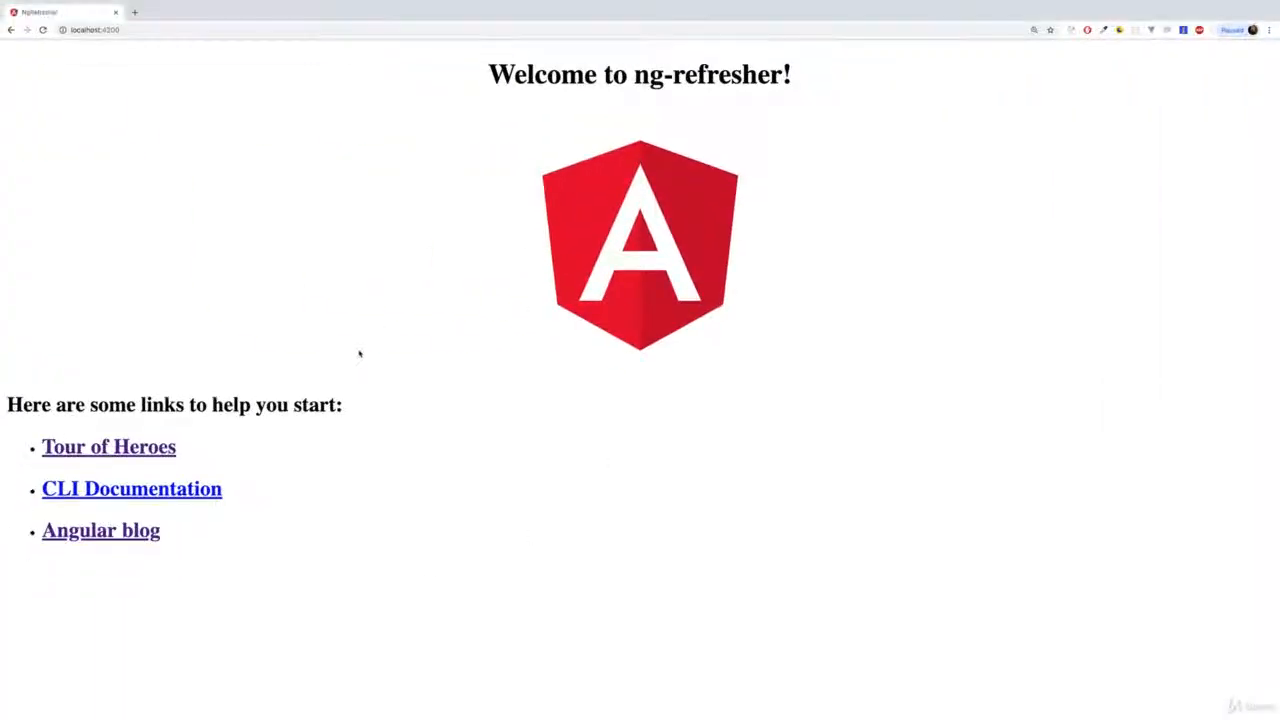
key(ctrl+Right)
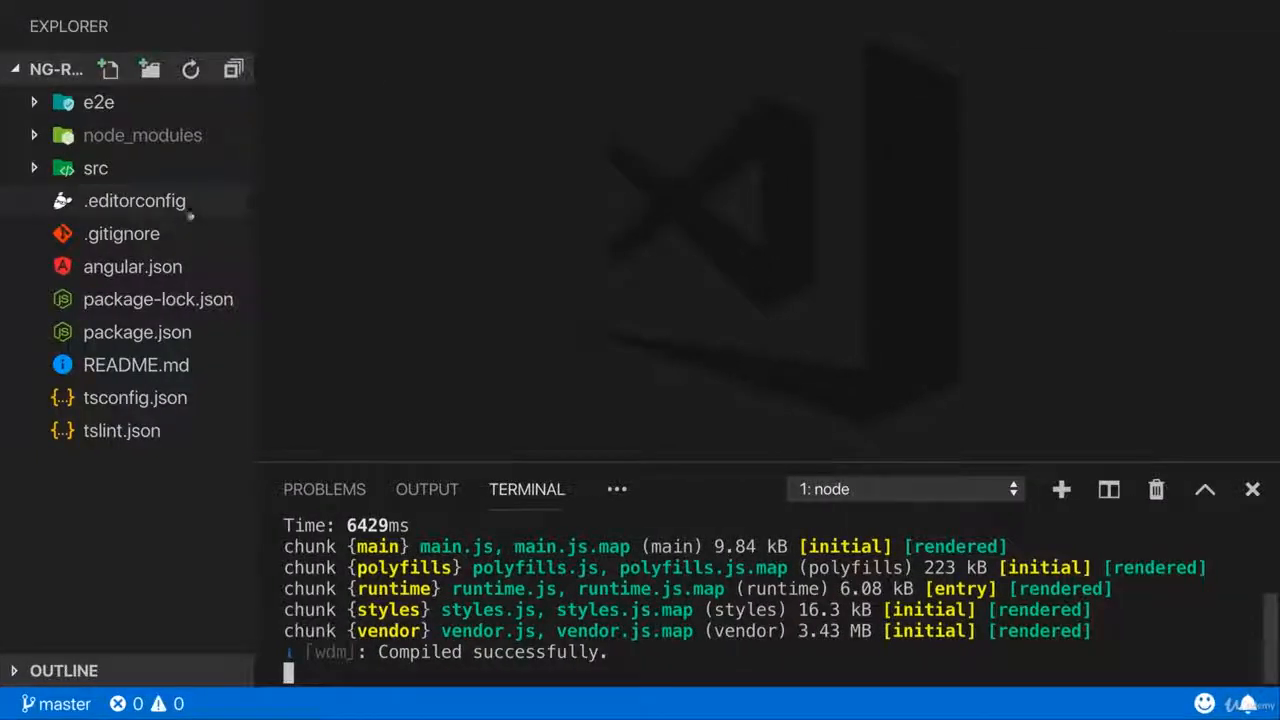
Step: Expand the project's src folder to examine its contents, and collapse it again
click(115, 172)
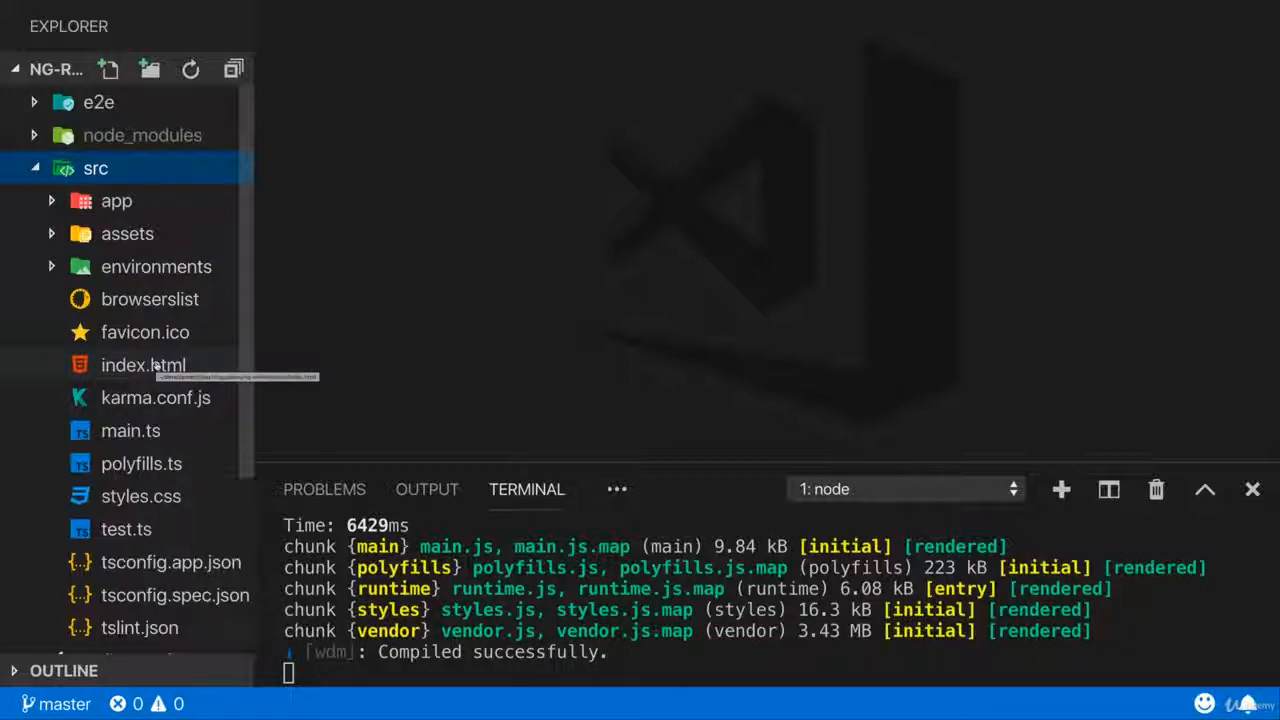
click(112, 172)
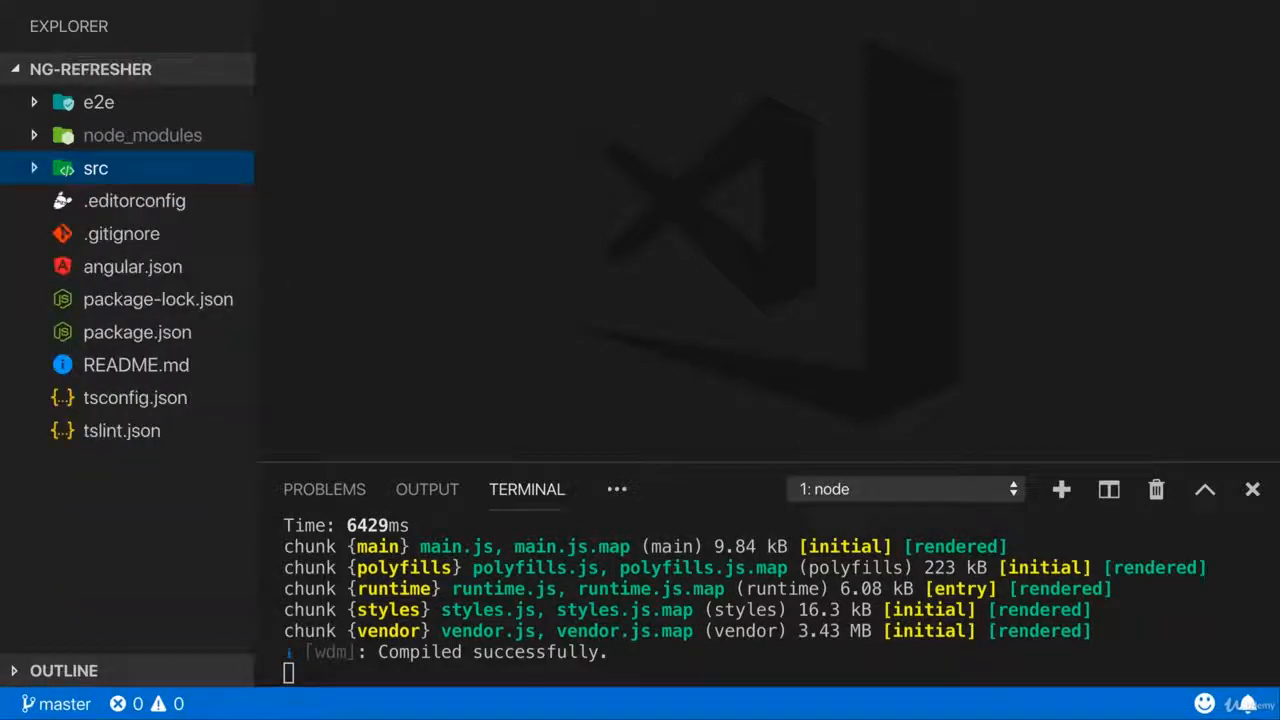
Step: Stop the ng serve process running in the integrated terminal and clear the terminal output
click(431, 566)
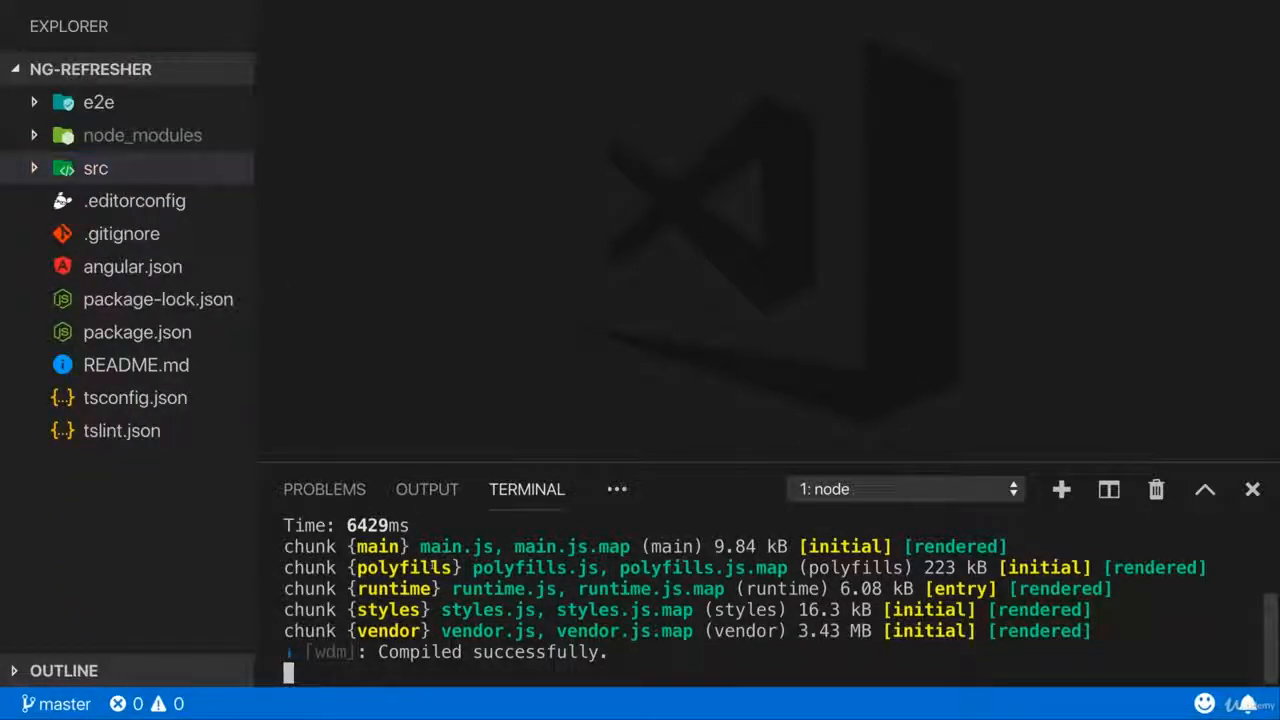
key(ctrl+c)
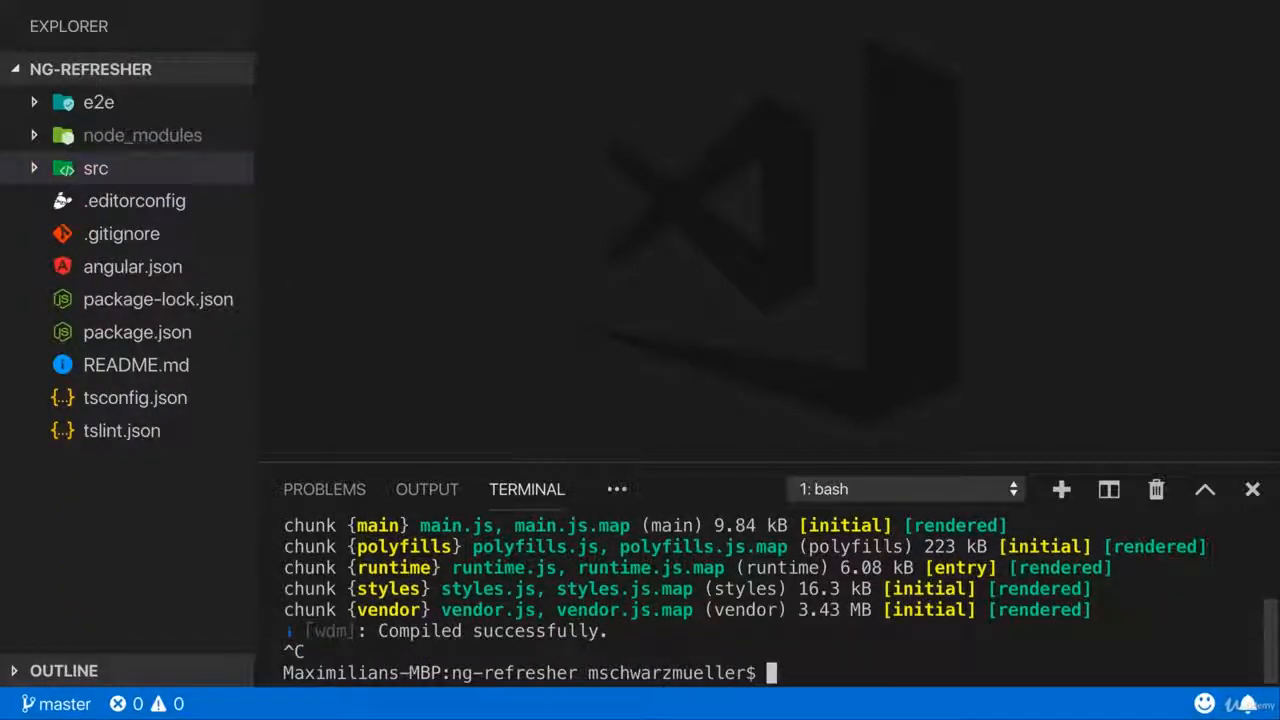
text(clear)
key(Return)
key(Return)
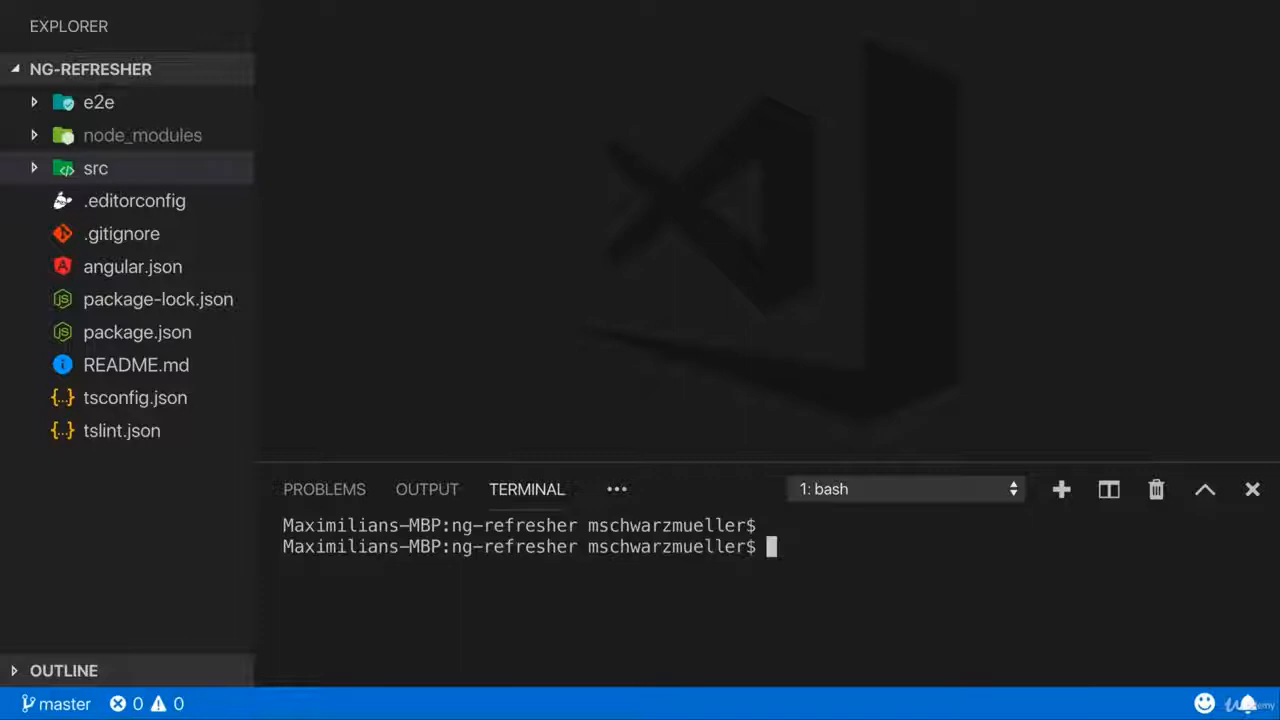
Step: Build the project with ng build and expand the generated dist folder in the file explorer
text(ng build)
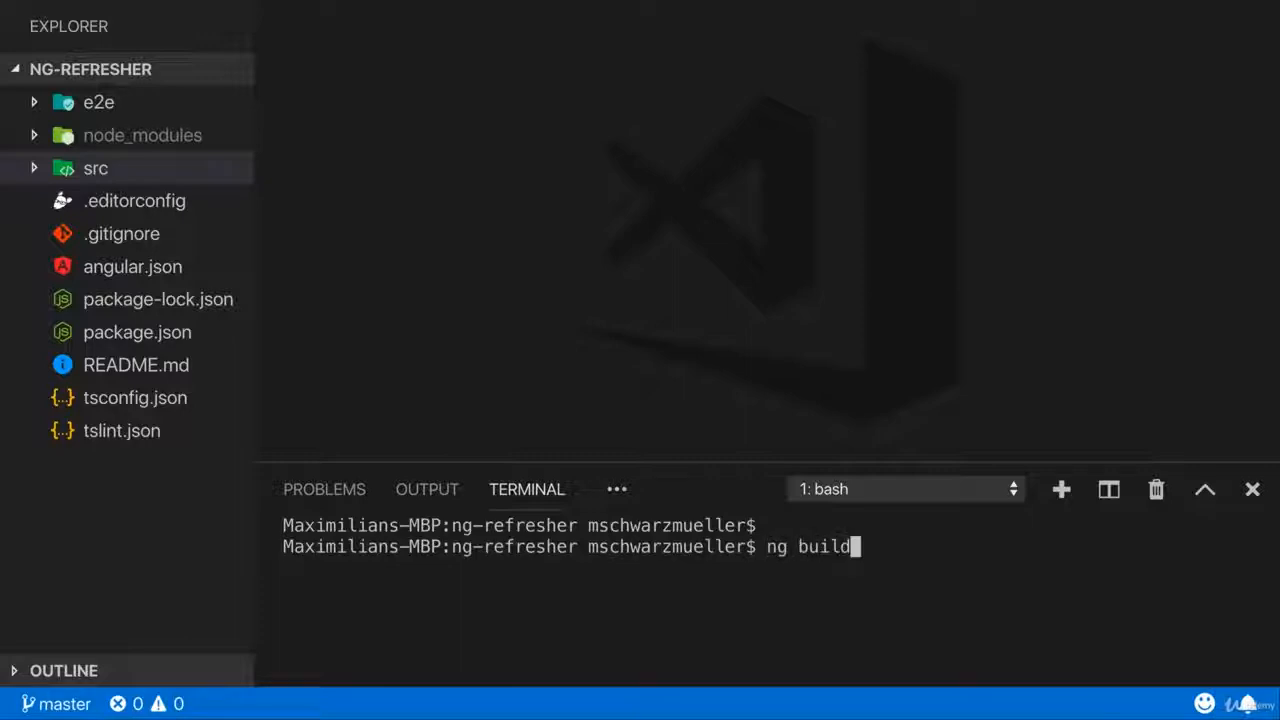
key(Return)
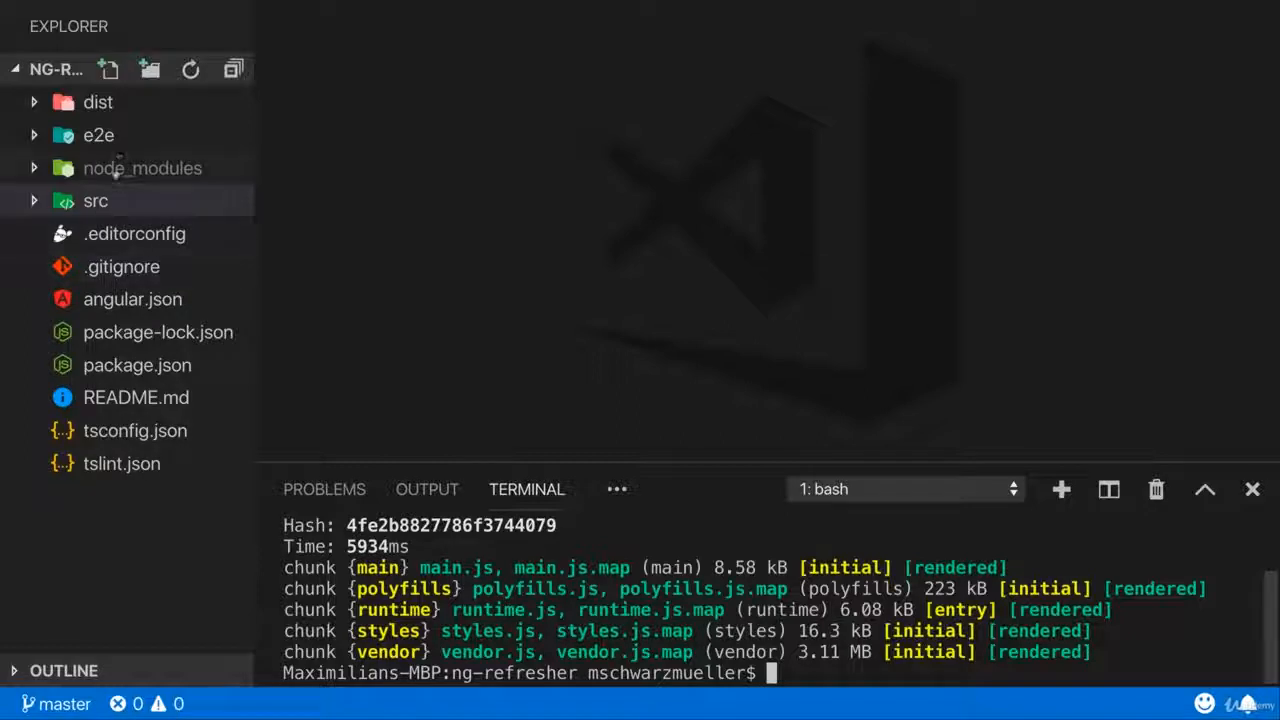
click(100, 104)
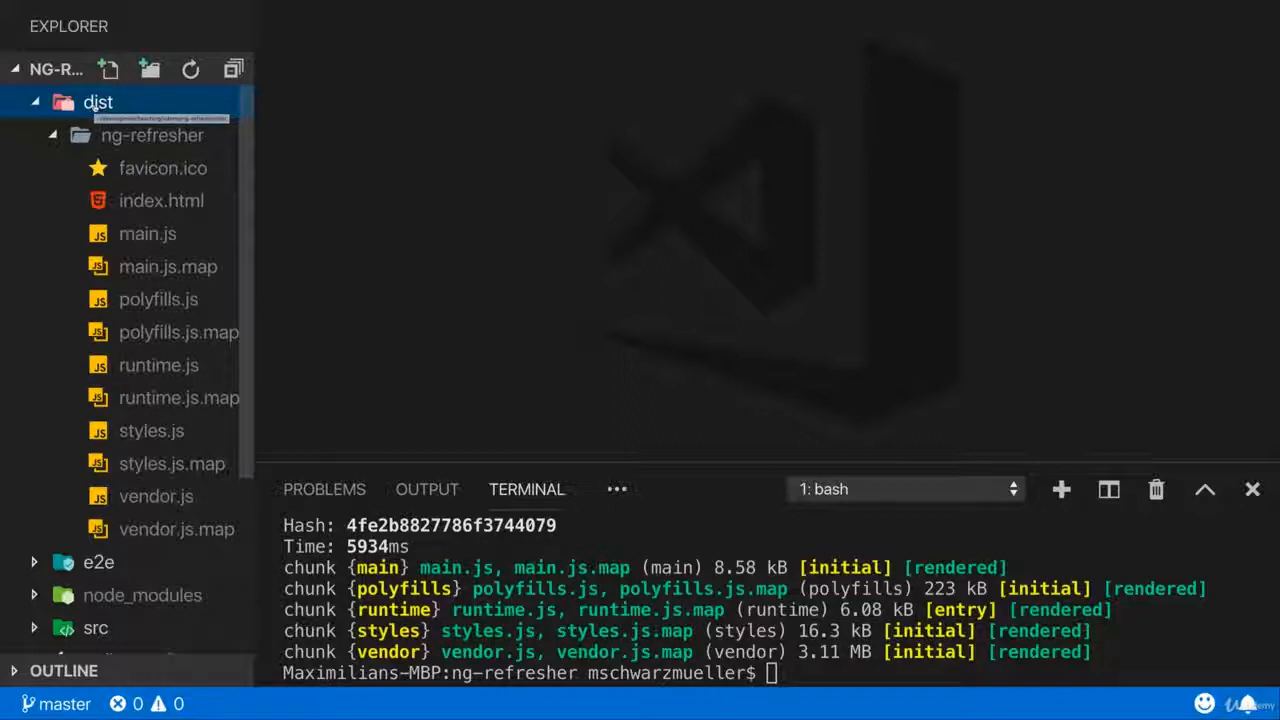
Step: Open index.html from dist/ng-refresher and examine the script imports on line 13, from runtime.js through main.js
click(182, 205)
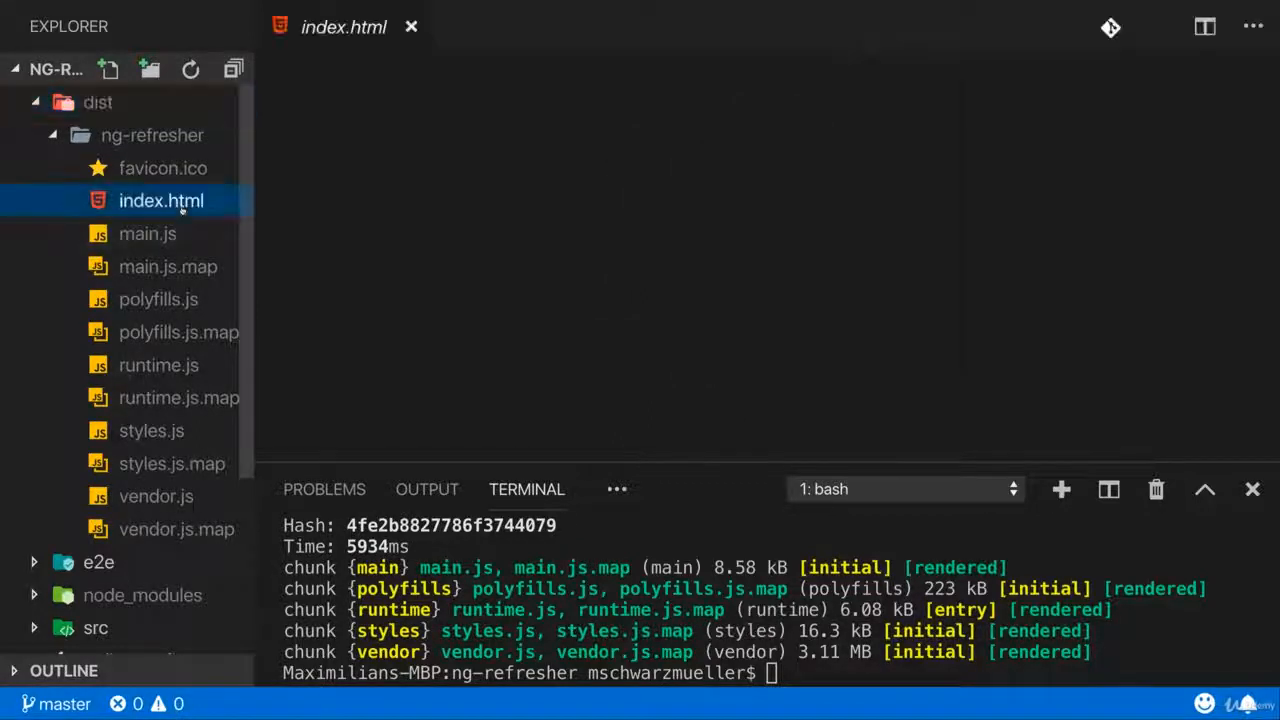
scroll(405, 199, down, 4)
scroll(410, 200, right, 1)
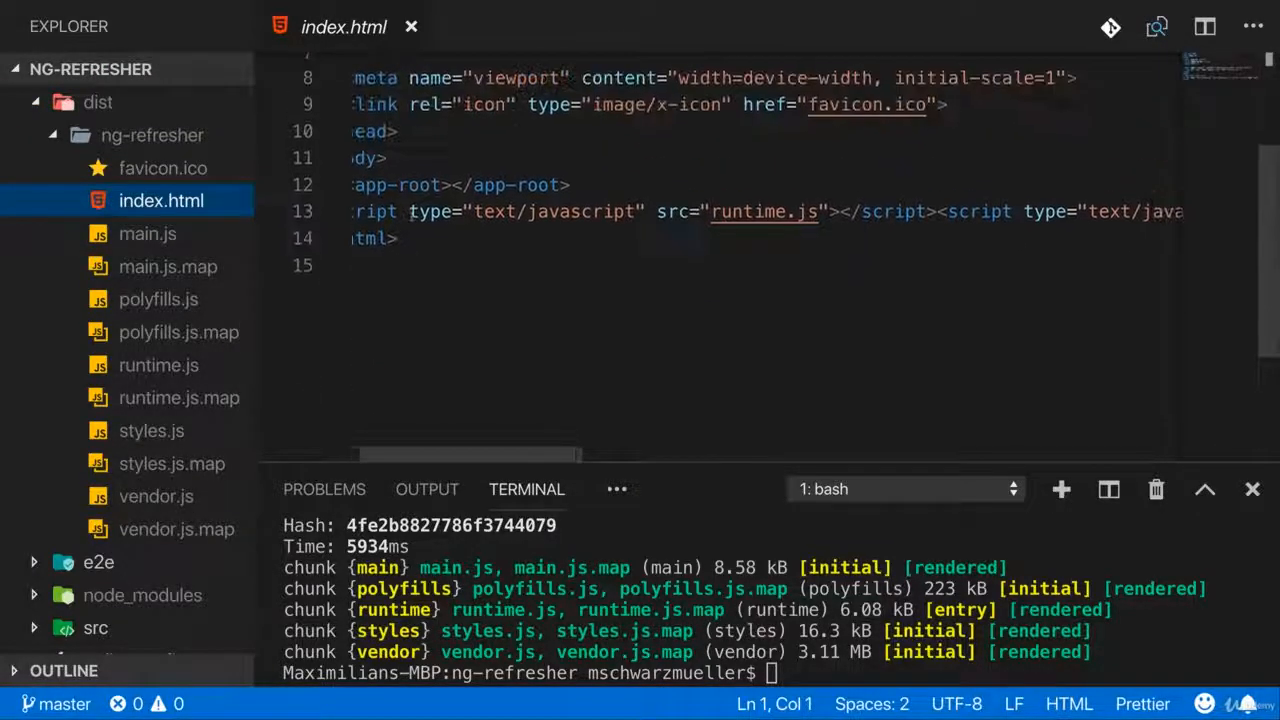
scroll(410, 200, left, 1)
drag(362, 223, 840, 224)
scroll(840, 224, down, 2)
scroll(800, 210, right, 5)
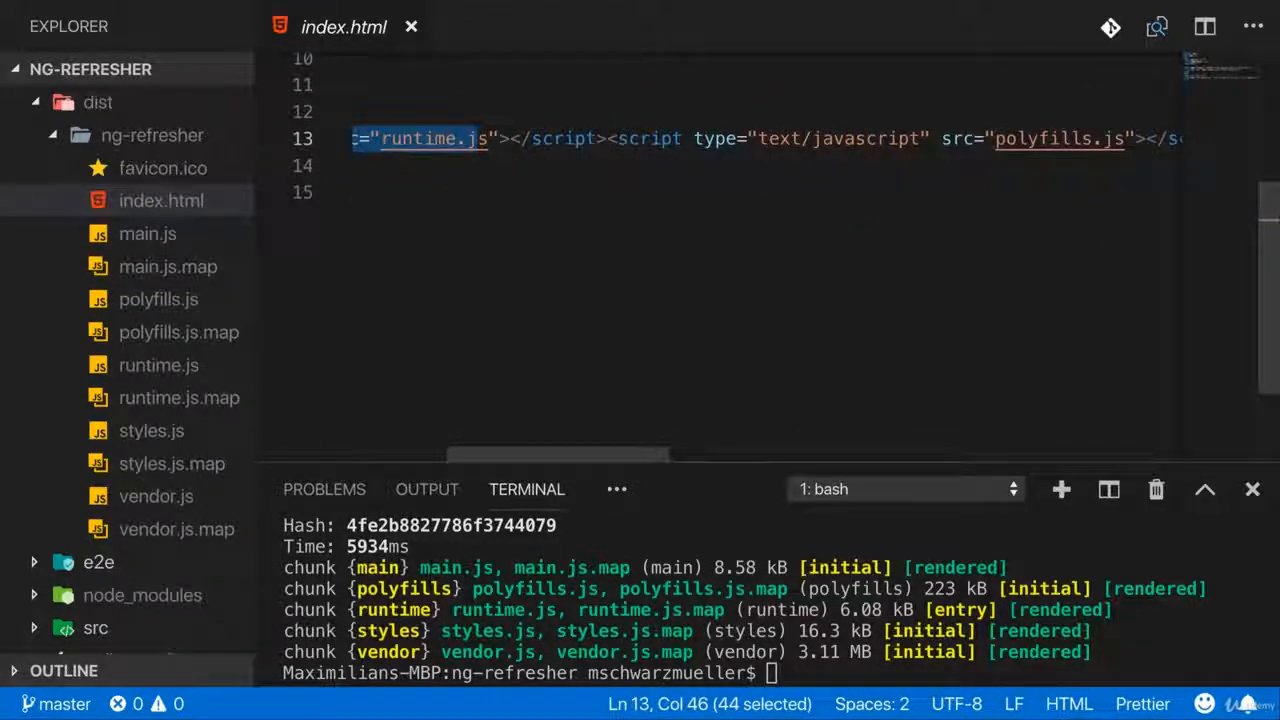
scroll(697, 166, right, 10)
scroll(697, 166, up, 1)
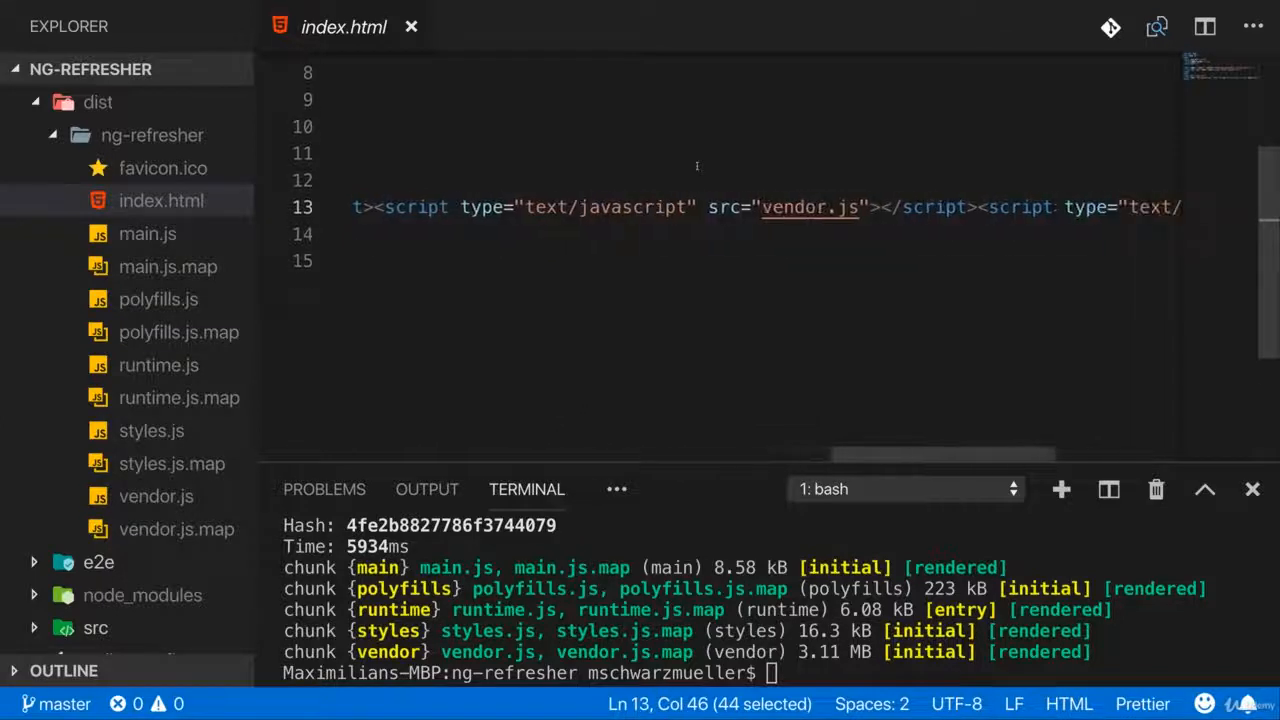
scroll(697, 166, right, 8)
scroll(697, 166, up, 1)
click(880, 217)
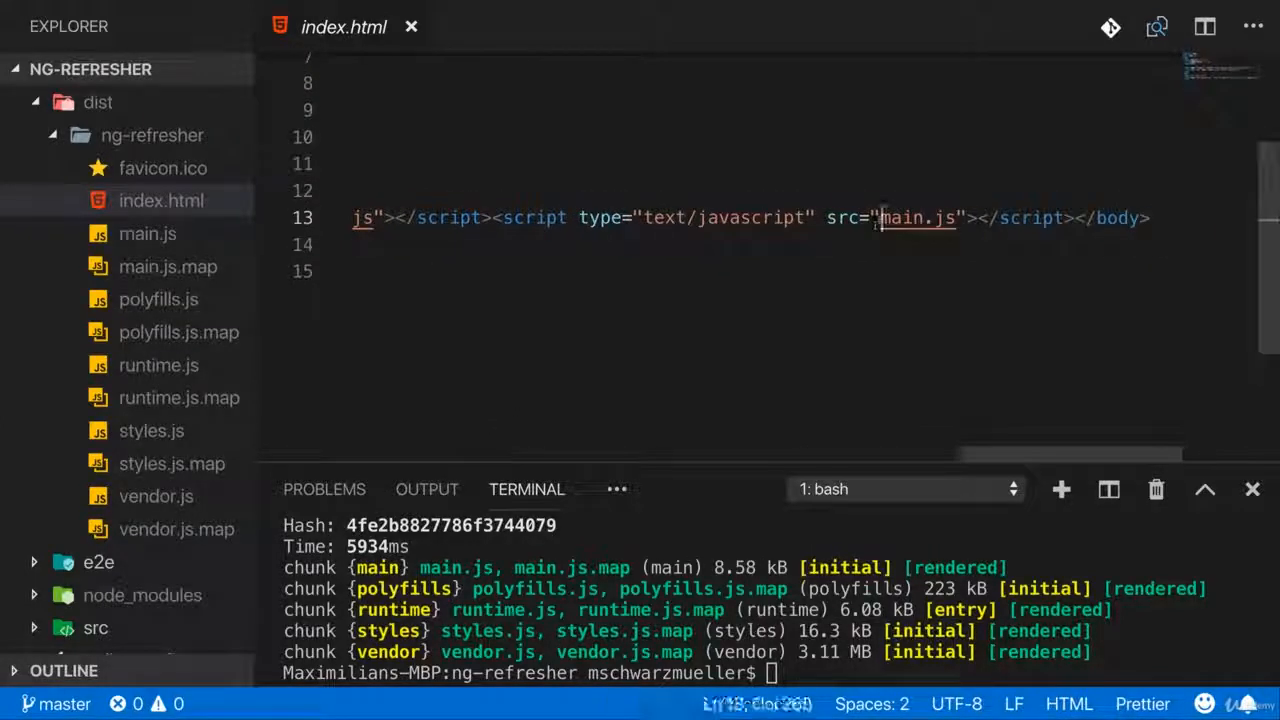
drag(881, 217, 912, 217)
Step: Open main.js from dist/ng-refresher and examine the compiled component, module and environment code
super+click(912, 217)
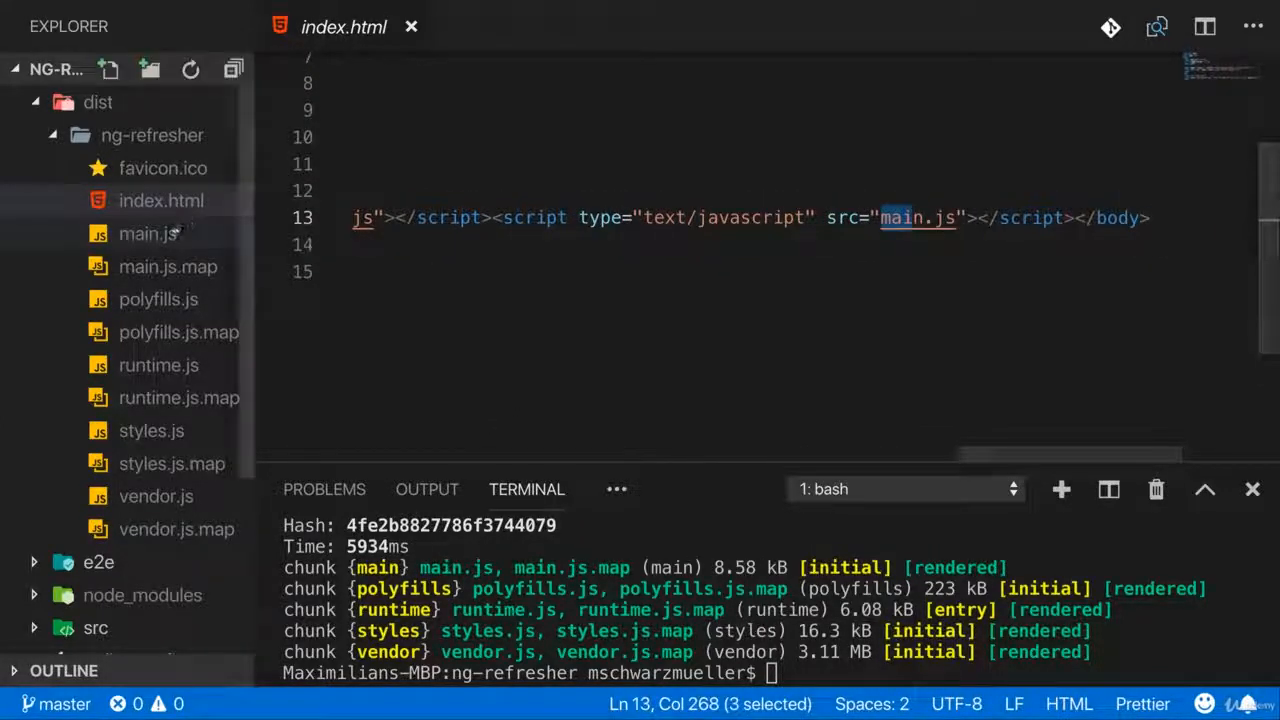
scroll(519, 247, down, 12)
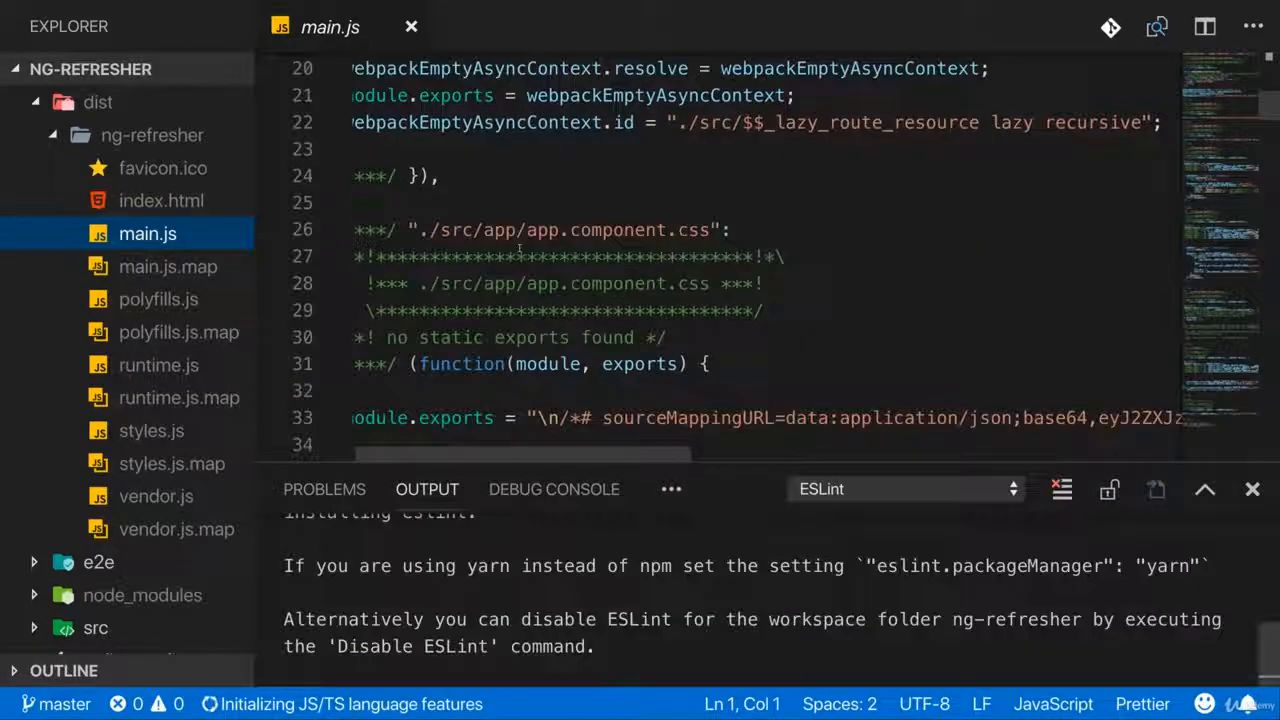
scroll(519, 247, down, 16)
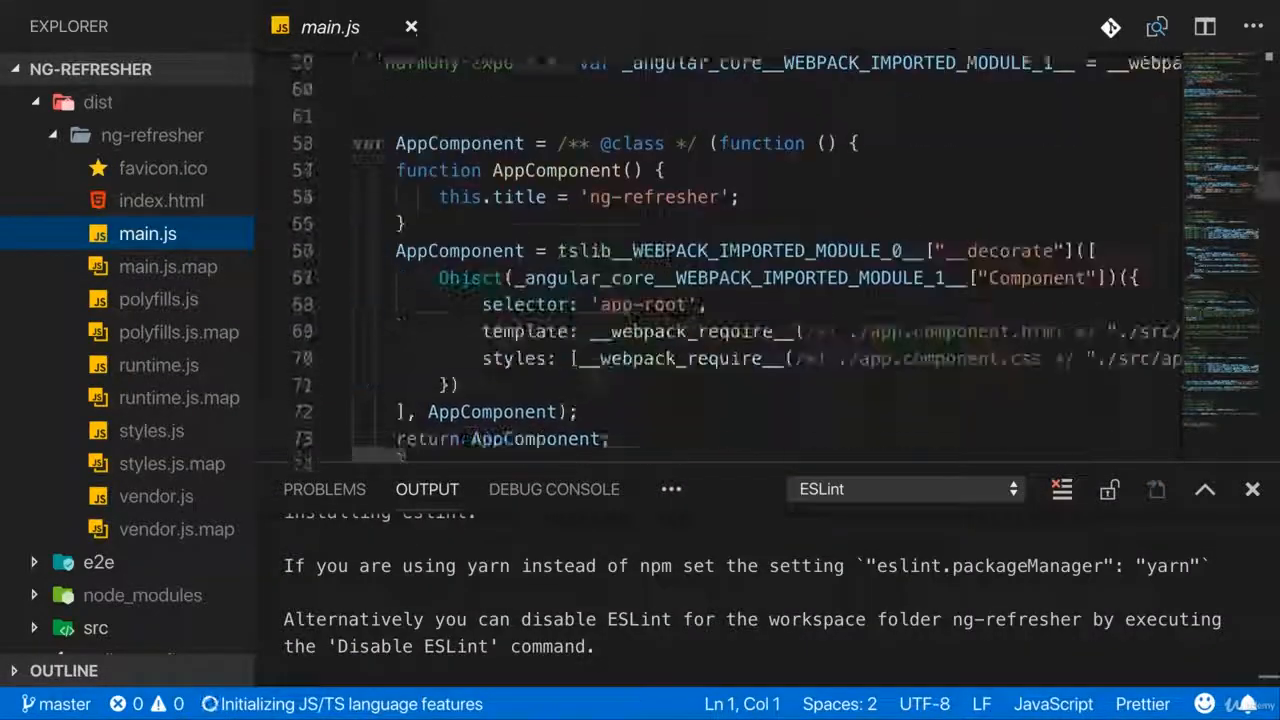
scroll(519, 247, down, 15)
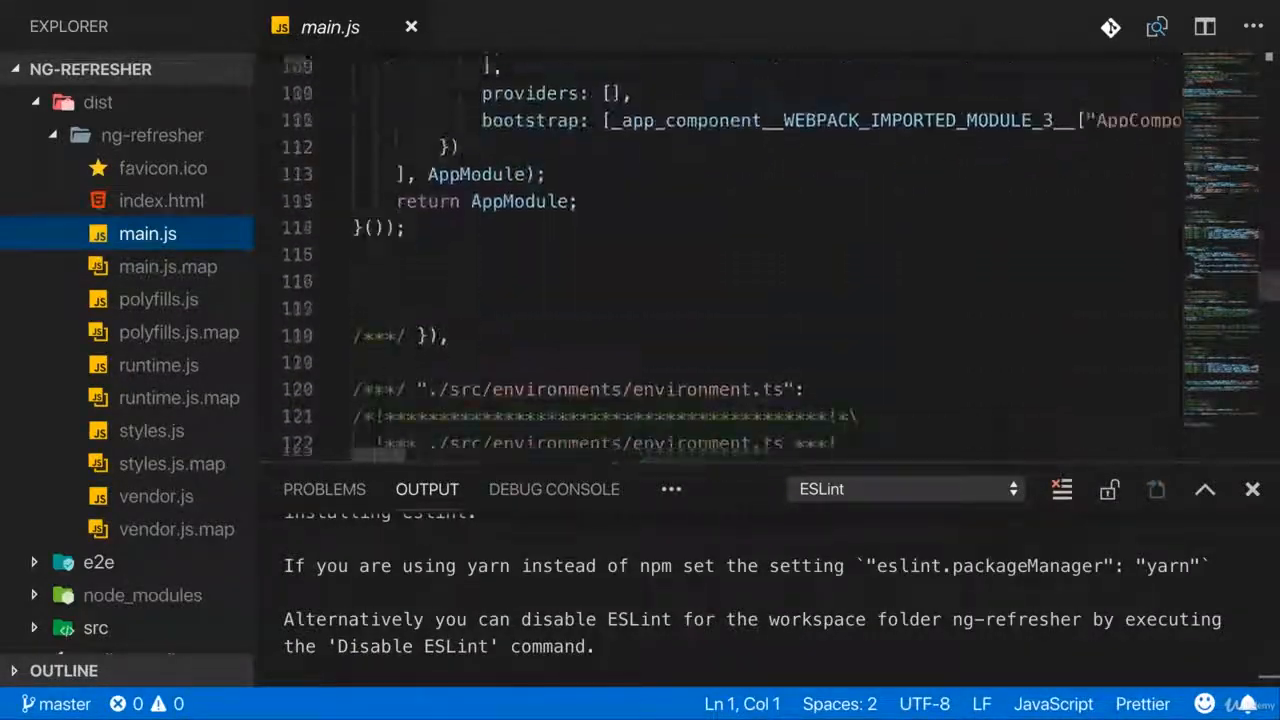
scroll(519, 247, up, 14)
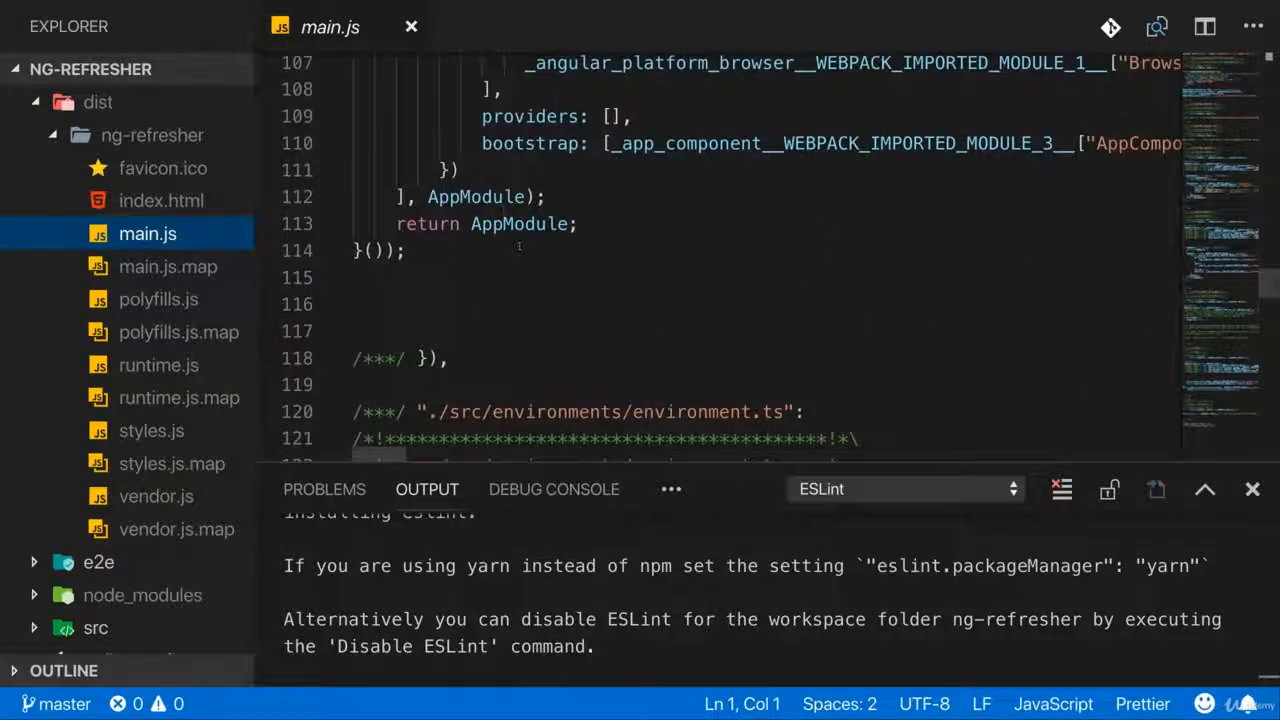
scroll(503, 209, up, 2)
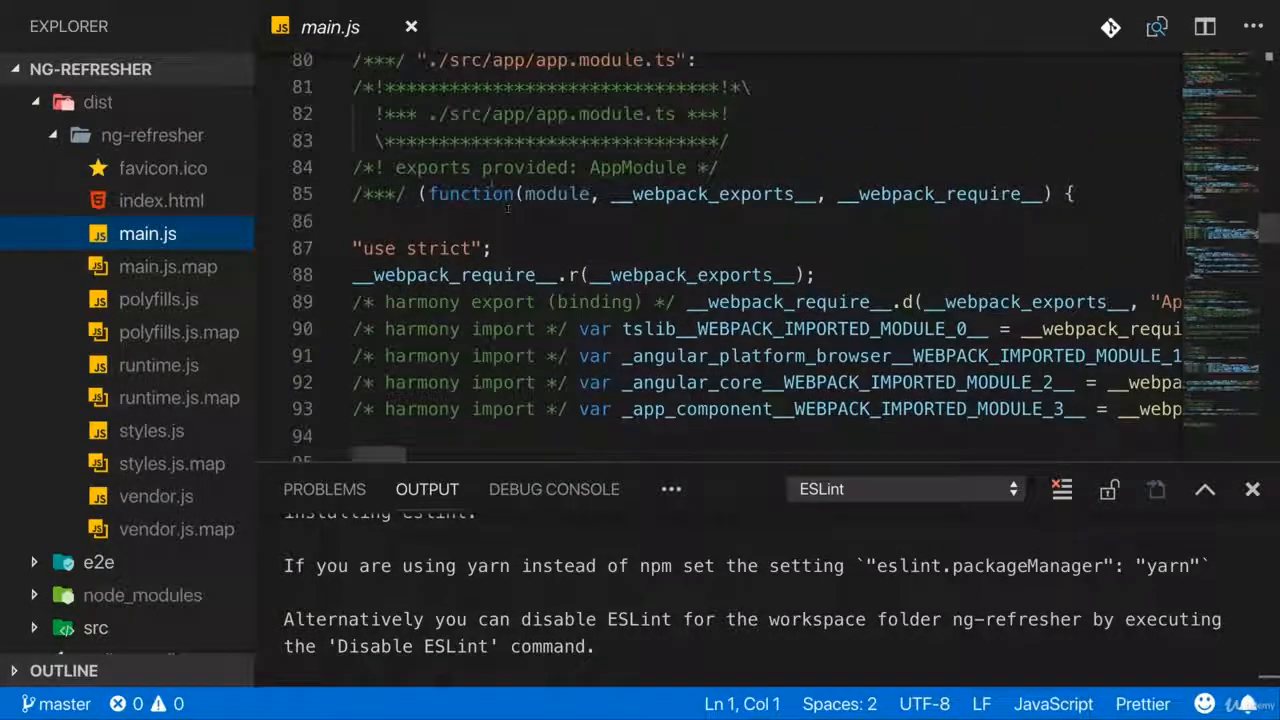
scroll(506, 174, down, 3)
scroll(506, 174, down, 9)
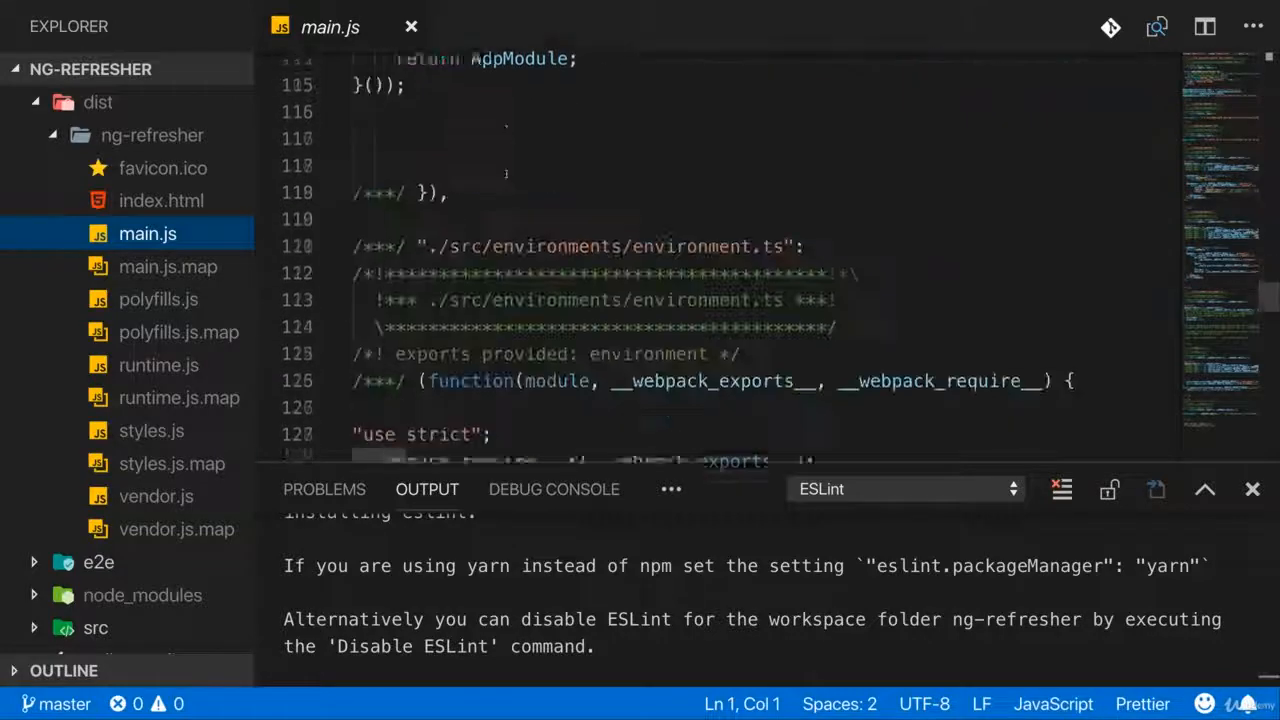
click(510, 193)
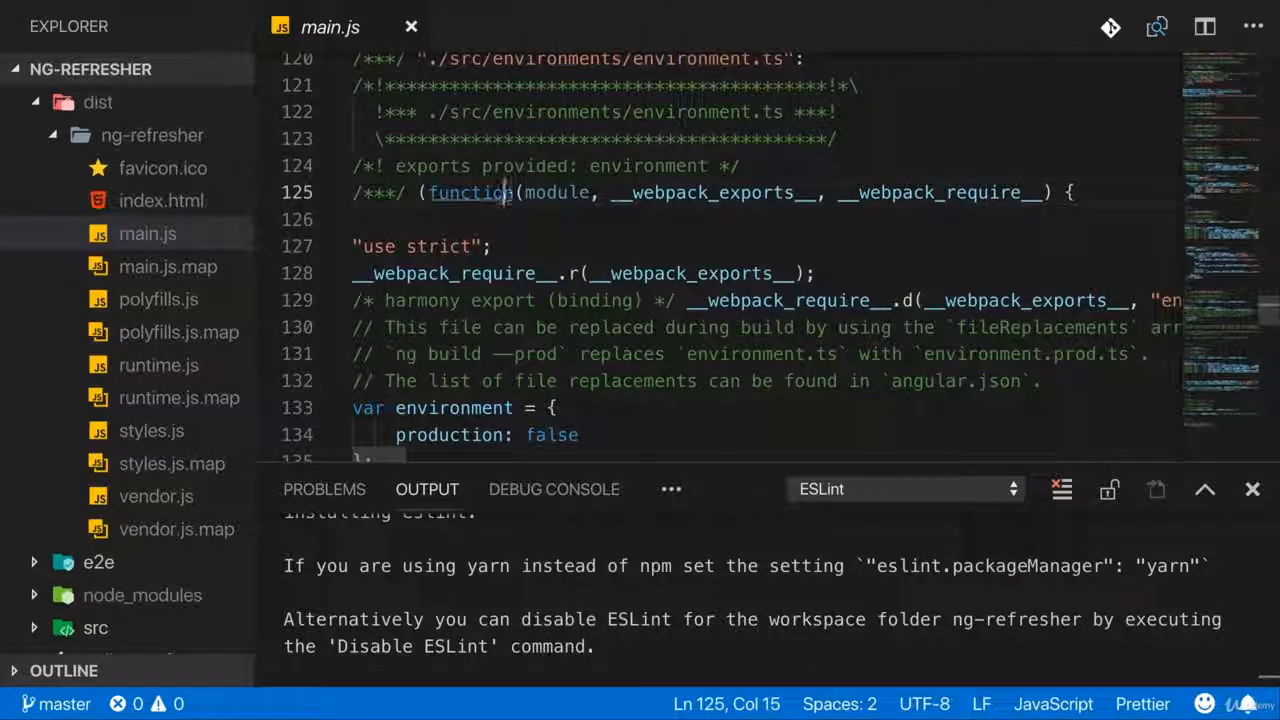
Step: Close main.js, and in the file explorer collapse the dist folder and expand the src folder
key(ctrl+w)
click(88, 110)
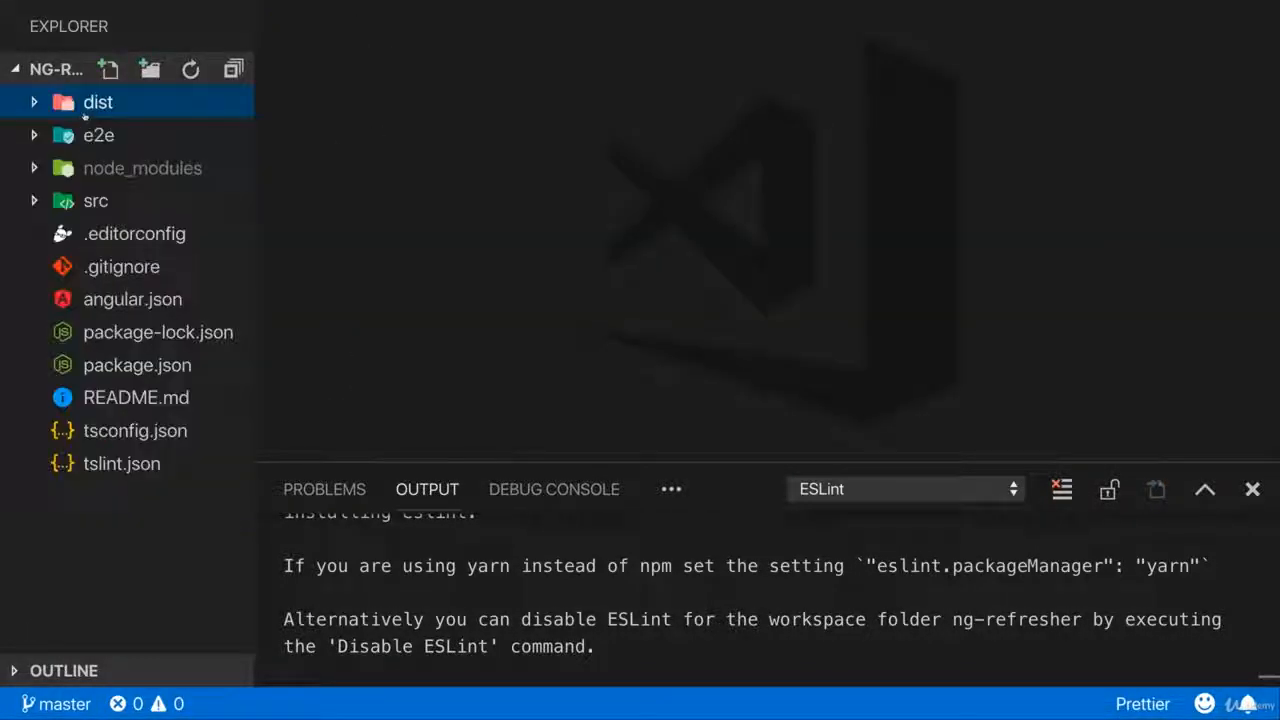
click(127, 203)
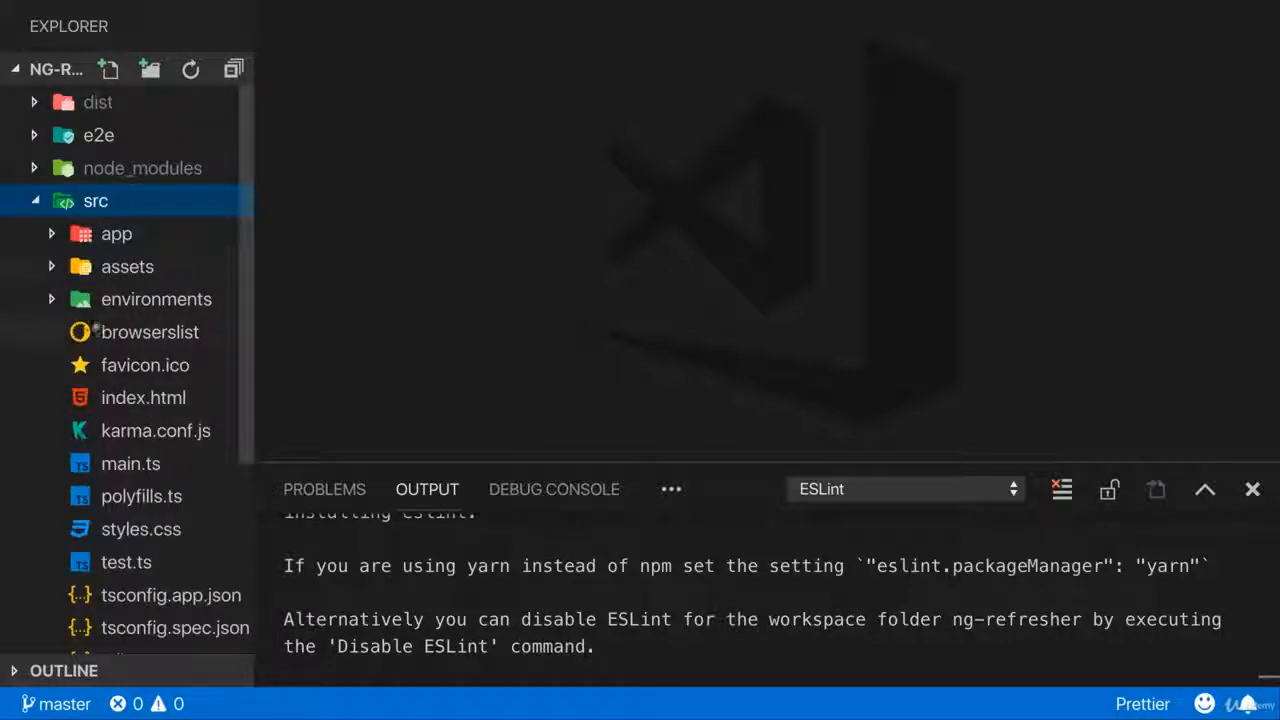